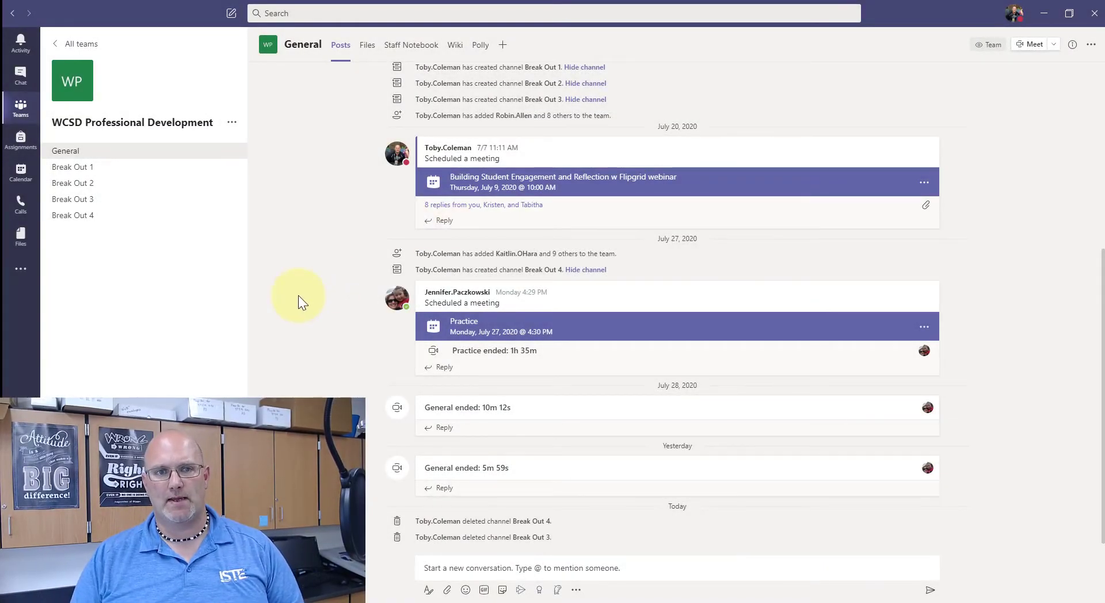
# Add a channel named Break Out 5 to the WCSD Professional Development team.
pyautogui.scroll(3, 298, 288)
pyautogui.scroll(2, 301, 280)
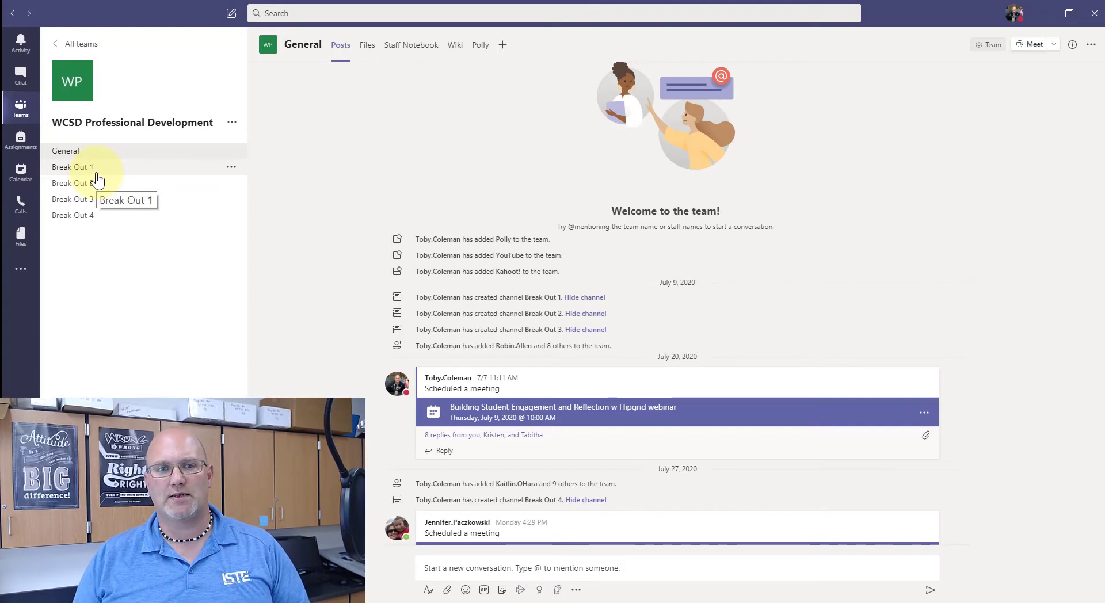
pyautogui.click(232, 122)
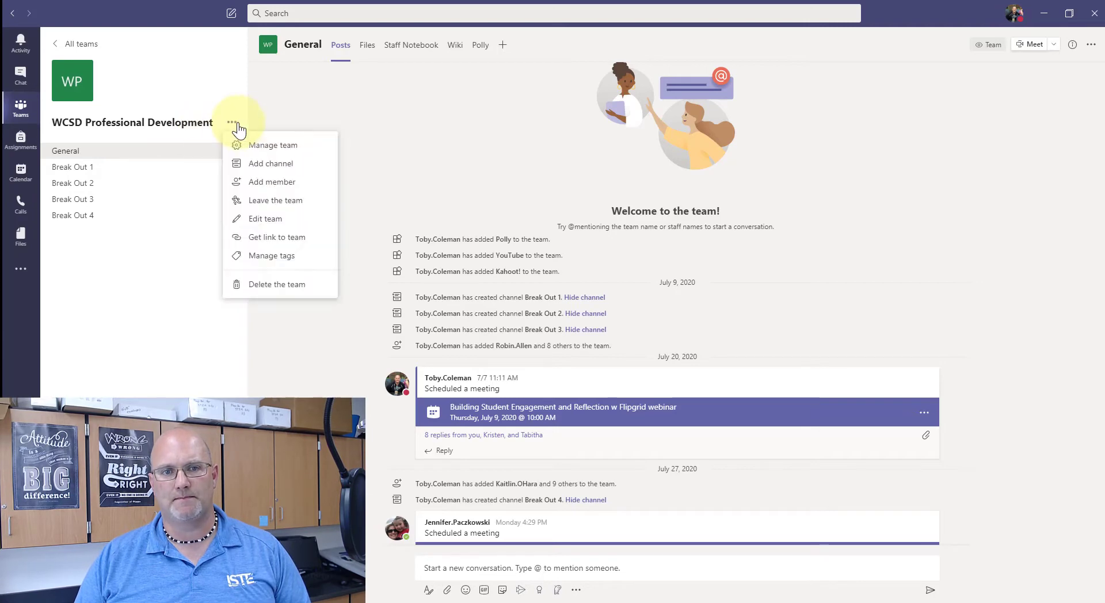
pyautogui.click(264, 168)
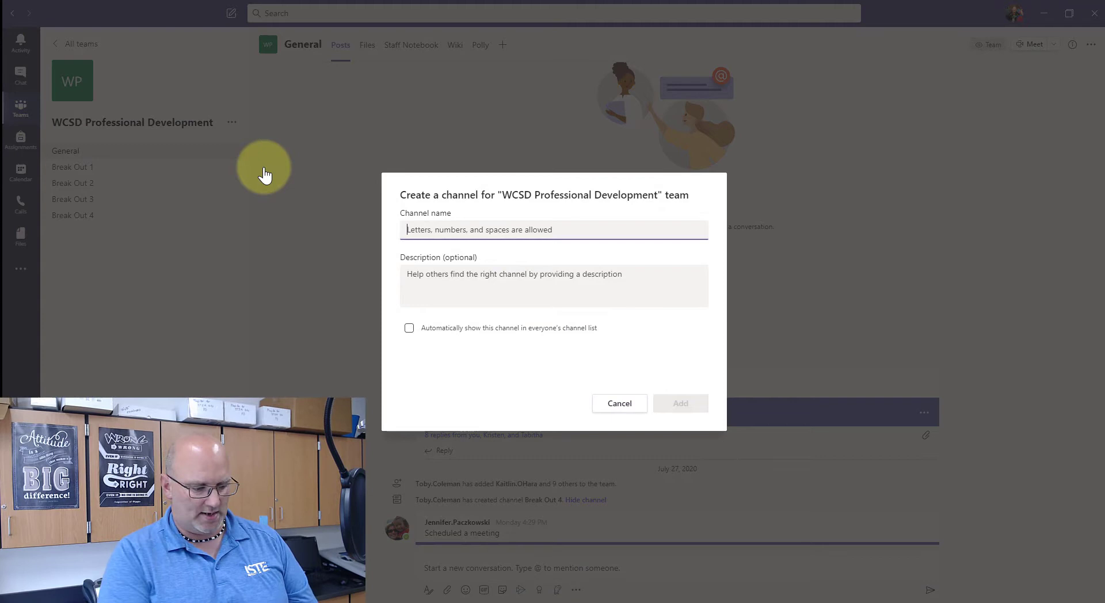
pyautogui.write('Break Out 5')
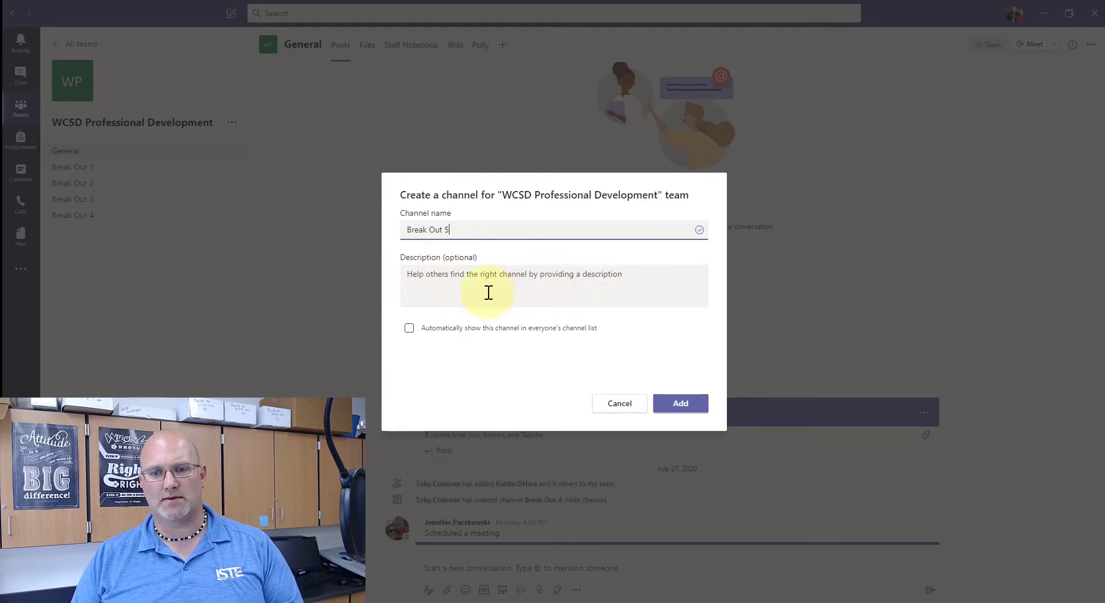
pyautogui.click(668, 404)
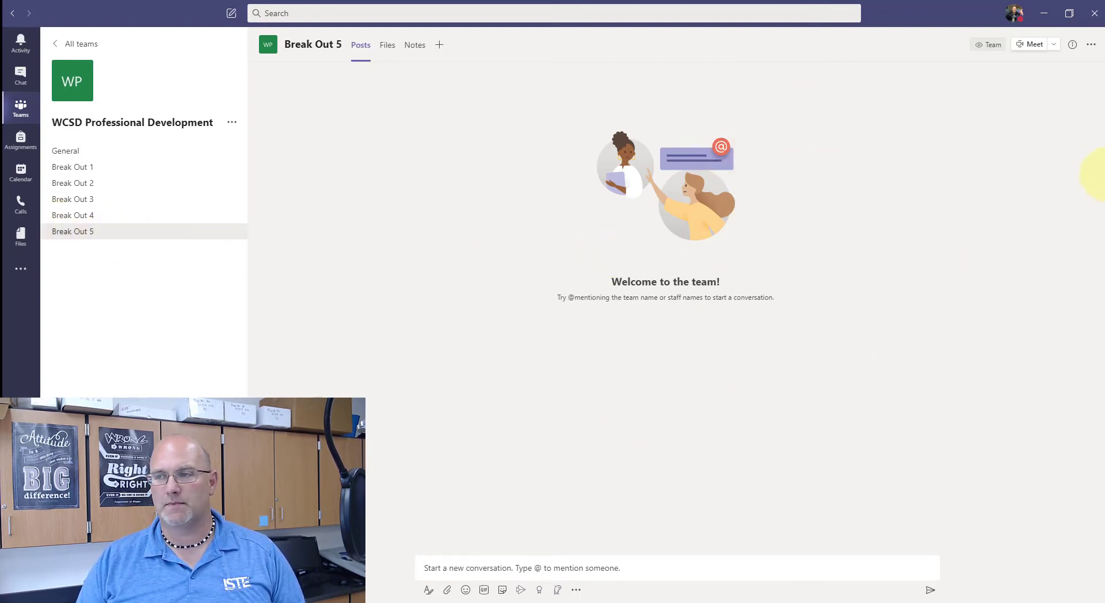
# Schedule a meeting titled "How to Break Out 5" in the Break Out 5 channel and send it.
pyautogui.click(1054, 46)
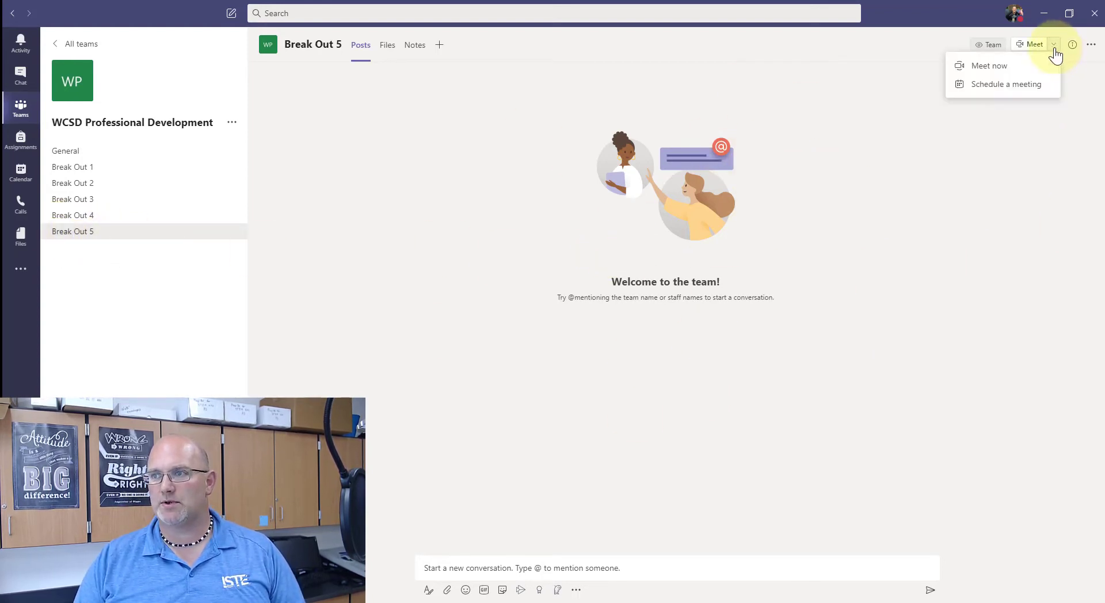
pyautogui.click(996, 86)
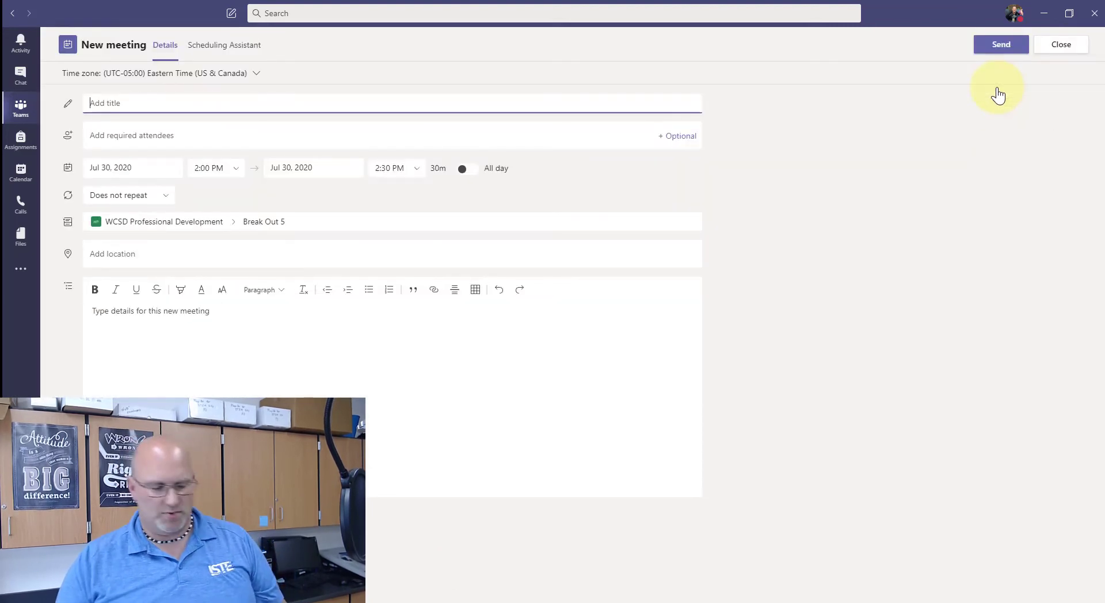
pyautogui.write('How to Break Out 5')
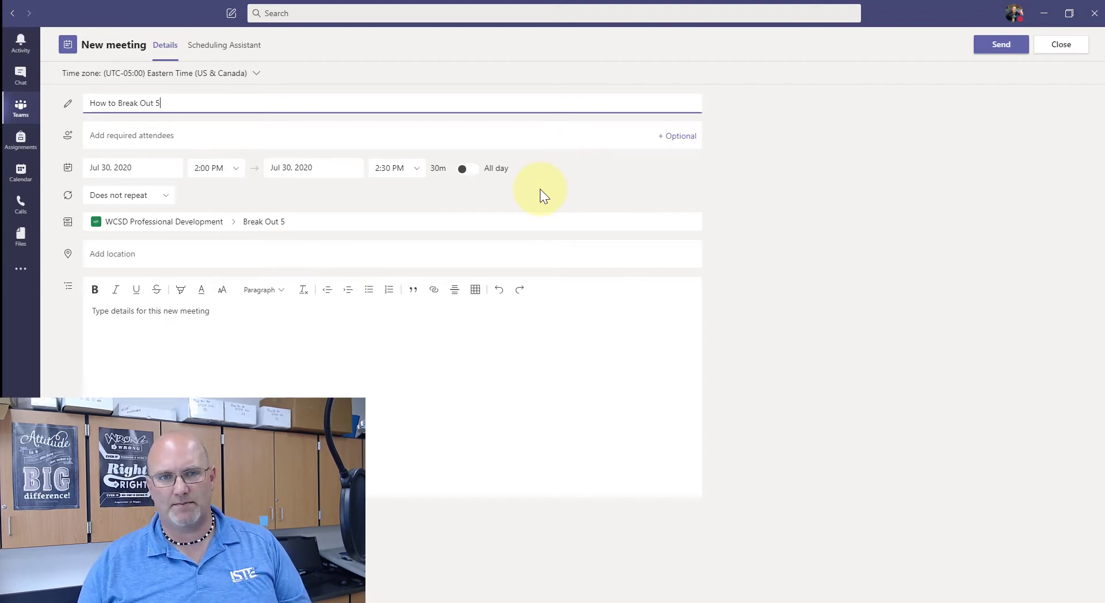
pyautogui.click(1002, 52)
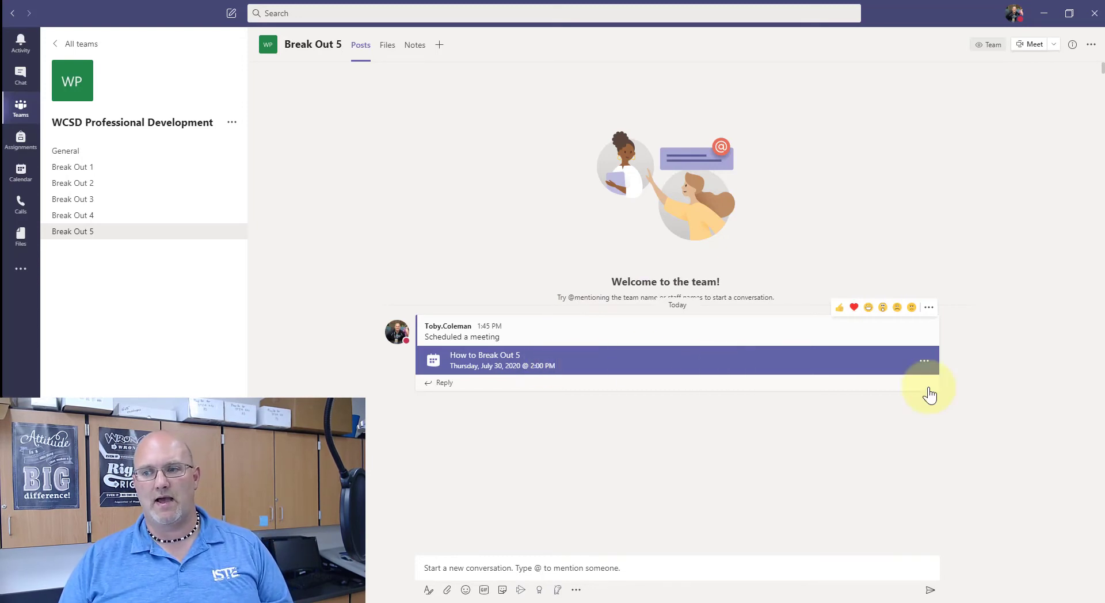
# Open the details of the How to Break Out 5 meeting and copy its Join Microsoft Teams Meeting link.
pyautogui.click(924, 361)
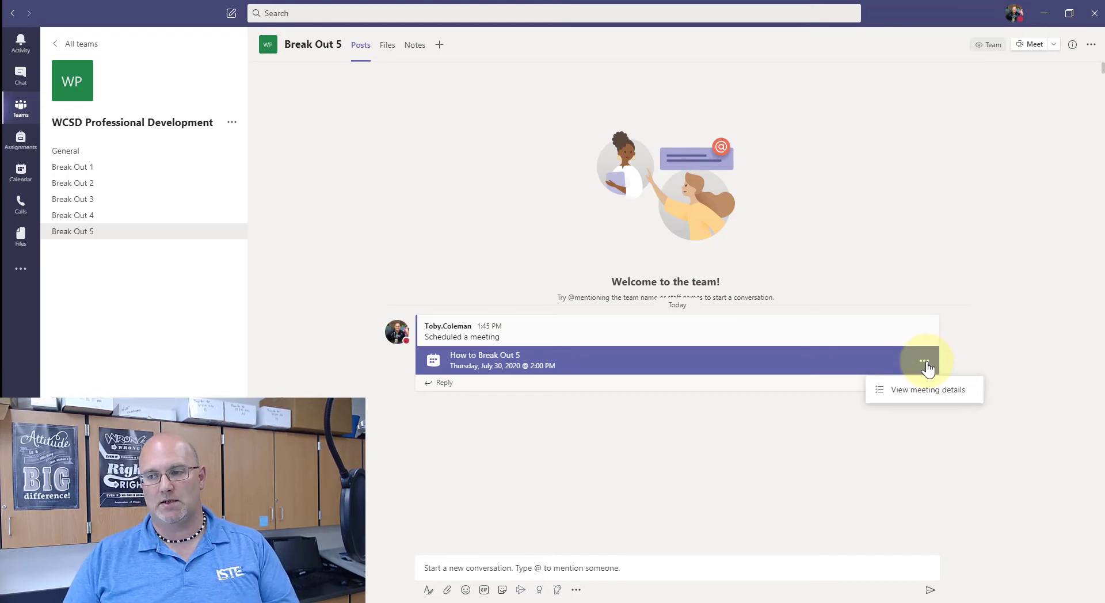
pyautogui.click(916, 396)
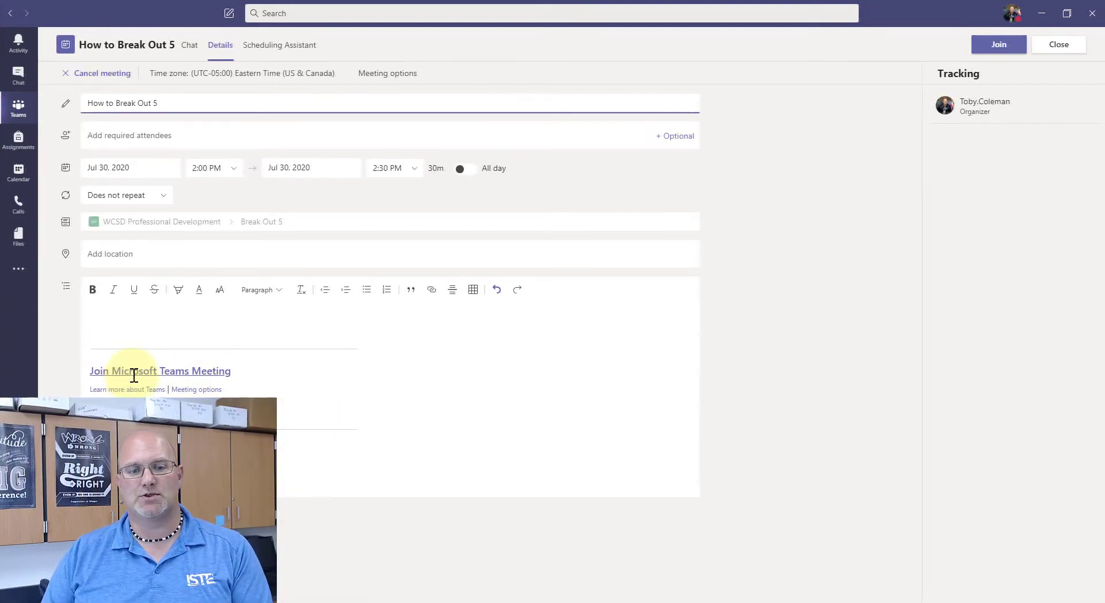
pyautogui.rightClick(189, 371)
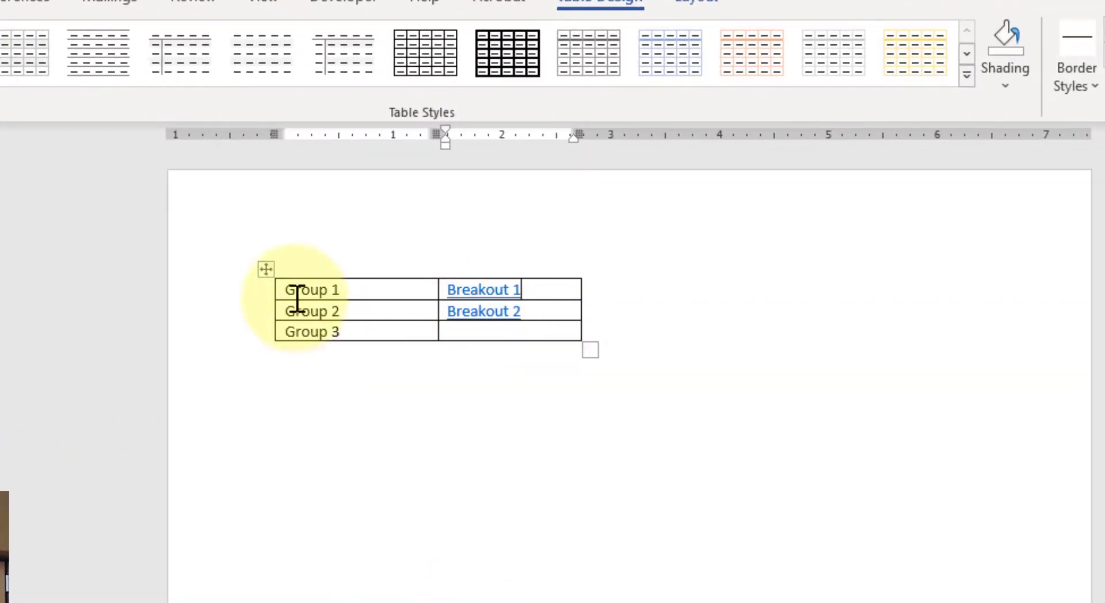
# In the Word document, start a hyperlink in the empty cell beside Group 3 with the display text "Breakout 5".
pyautogui.click(474, 333)
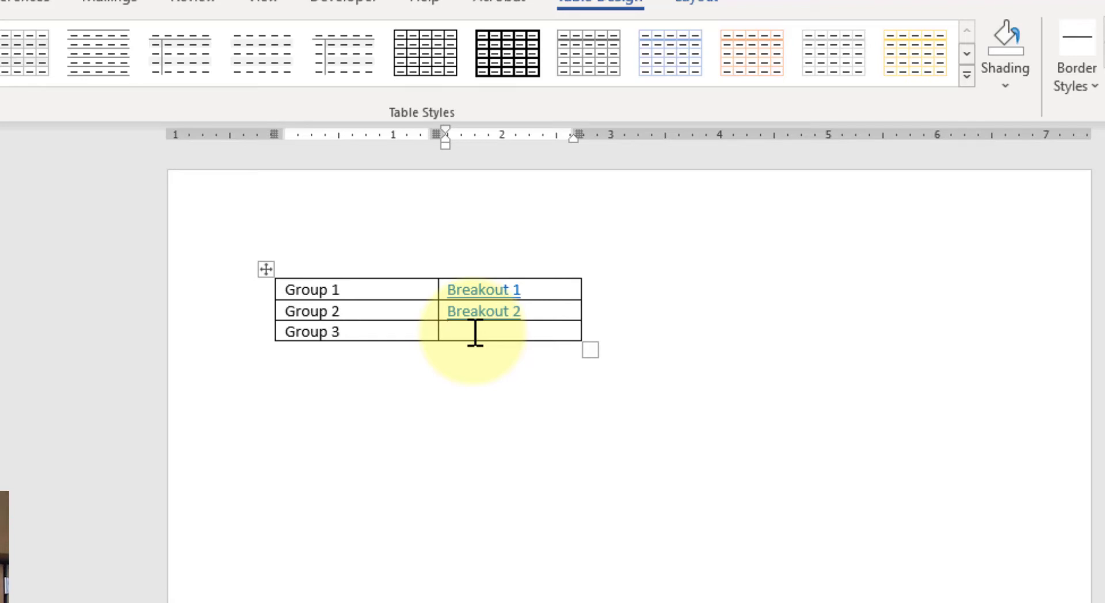
pyautogui.rightClick(516, 331)
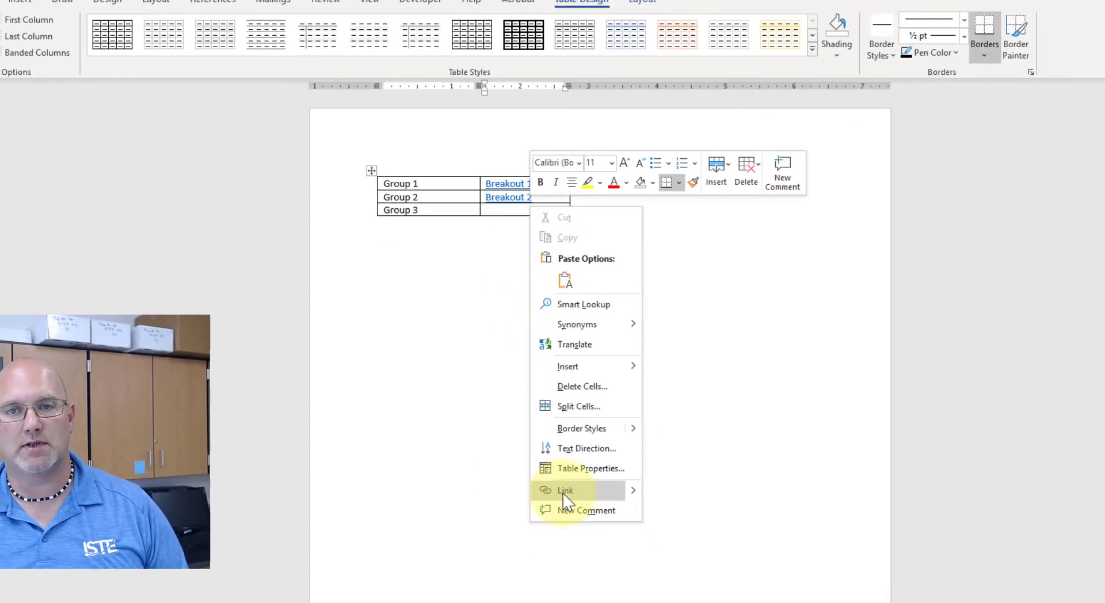
pyautogui.click(564, 491)
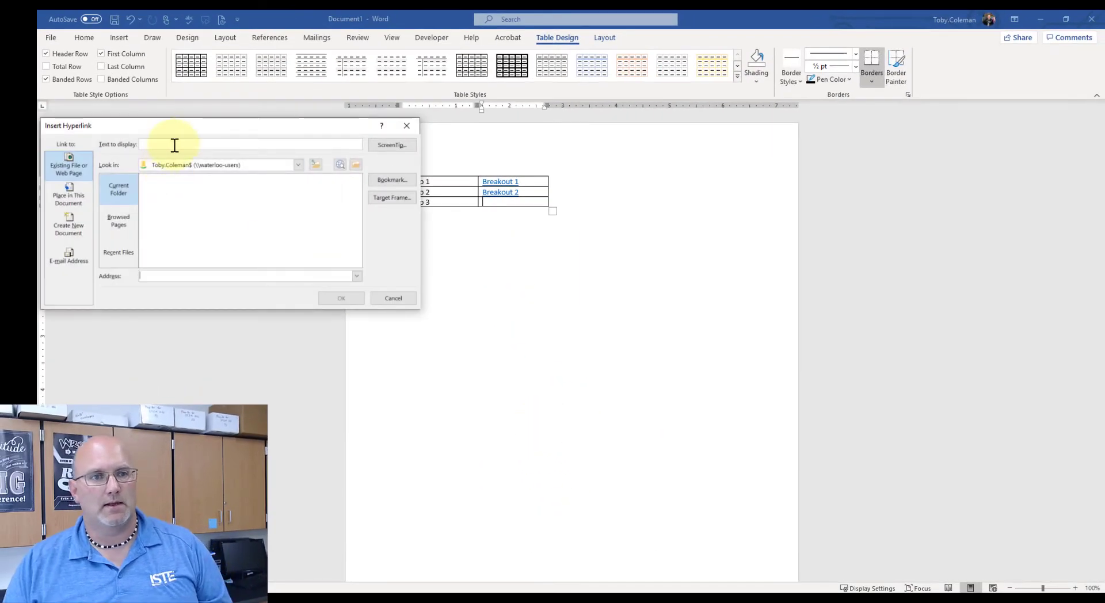
pyautogui.click(174, 144)
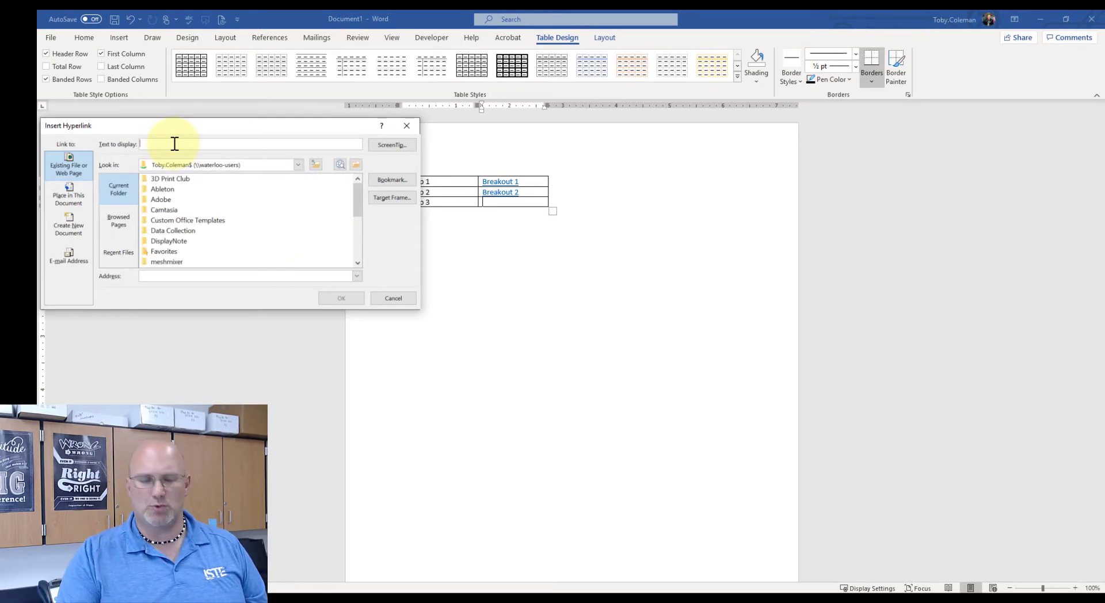
pyautogui.write('Break')
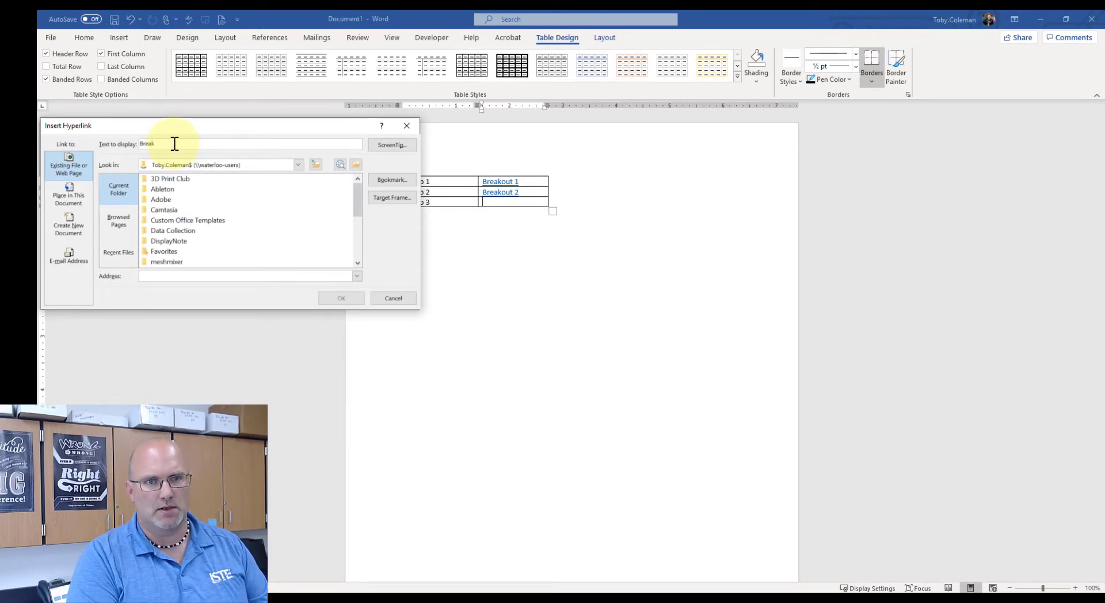
pyautogui.write(' out')
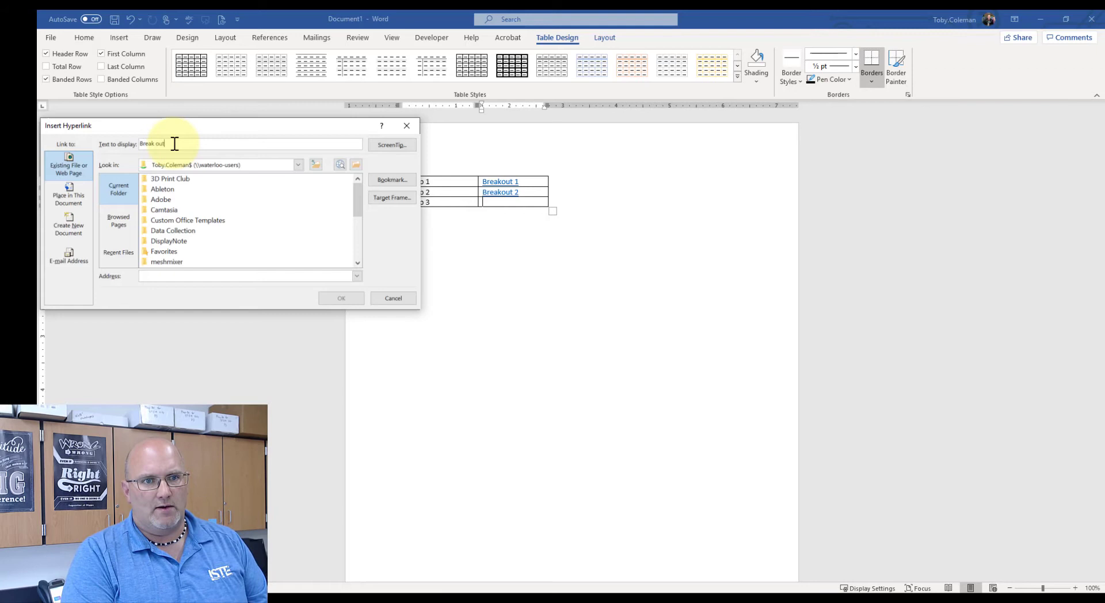
pyautogui.press('BackSpace')
pyautogui.press('BackSpace')
pyautogui.press('BackSpace')
pyautogui.press('BackSpace')
pyautogui.write('out')
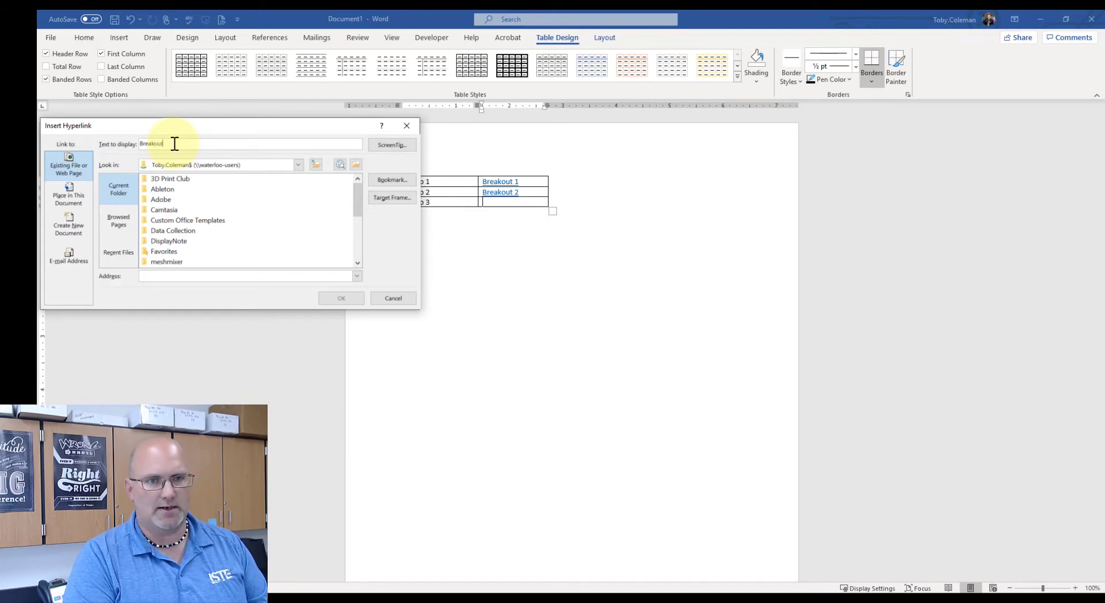
pyautogui.write(' 3')
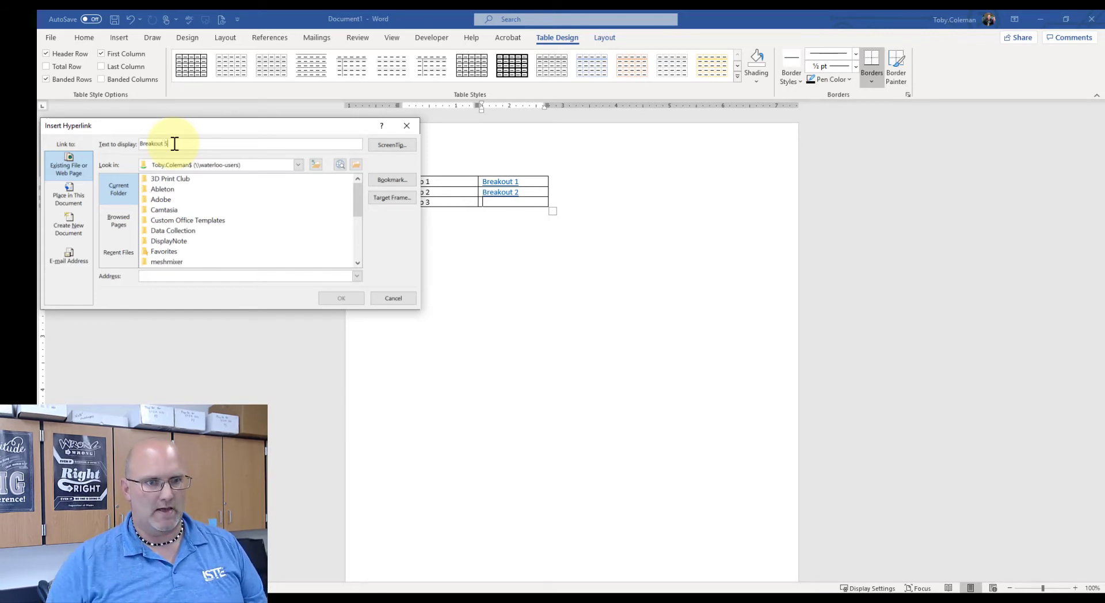
# Paste the copied meeting link as the hyperlink's address and insert the link in the table.
pyautogui.click(170, 277)
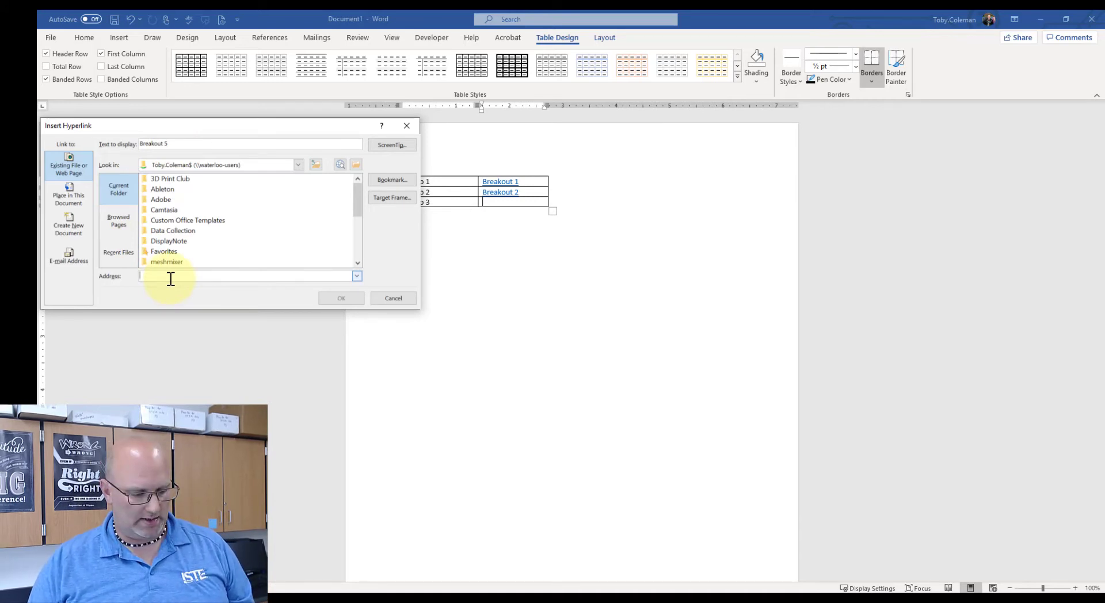
pyautogui.hotkey('ctrl', 'v')
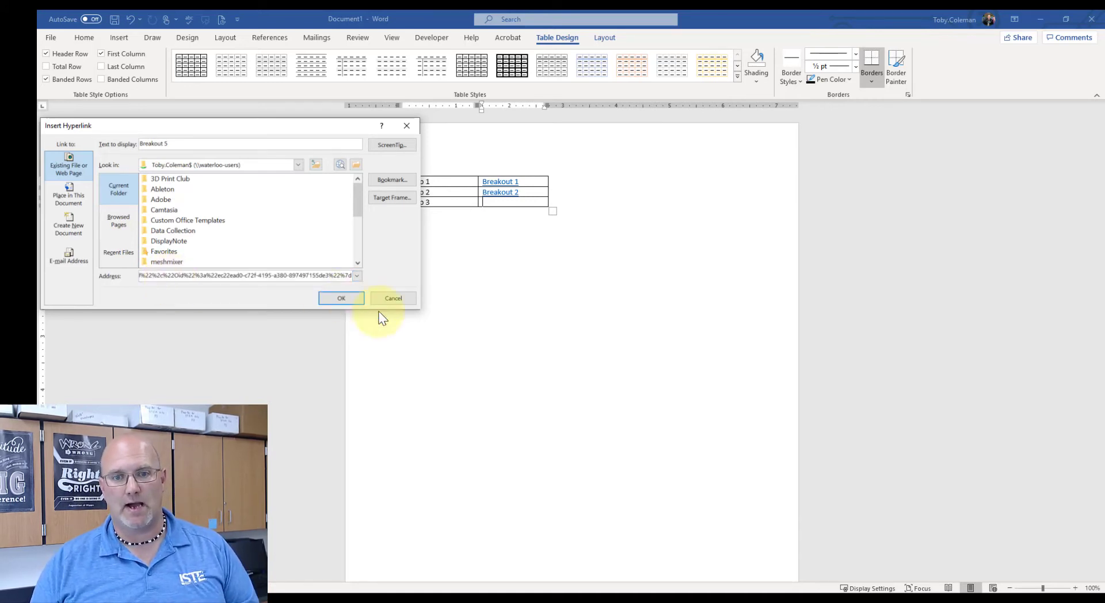
pyautogui.click(358, 298)
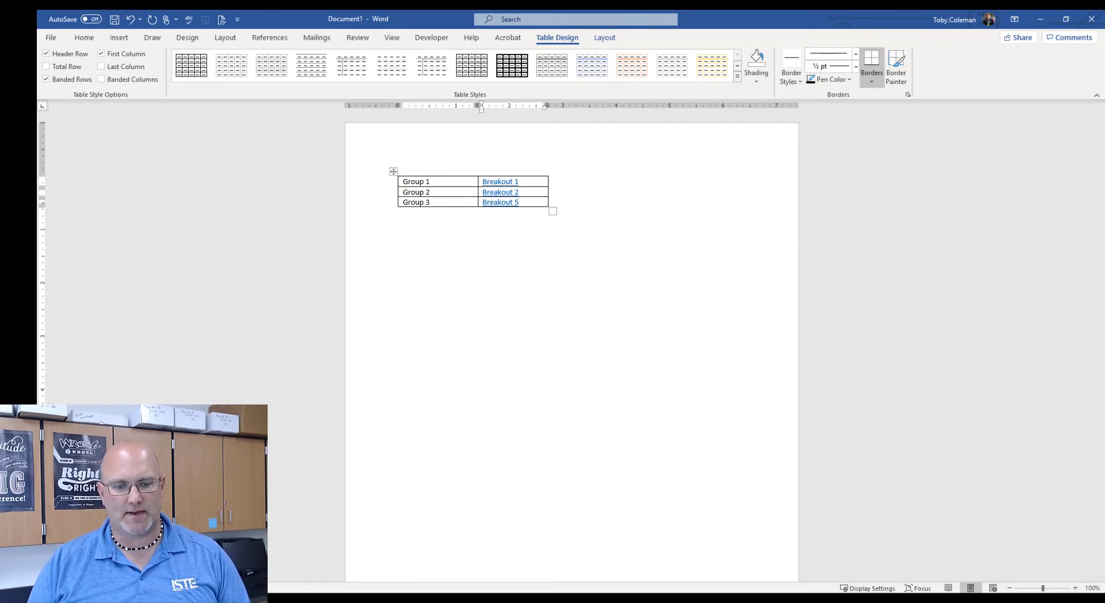
# Switch back to Teams and check the calendar for the breakout meetings scheduled on Thursday, July 30.
pyautogui.hotkey('alt', 'Tab')
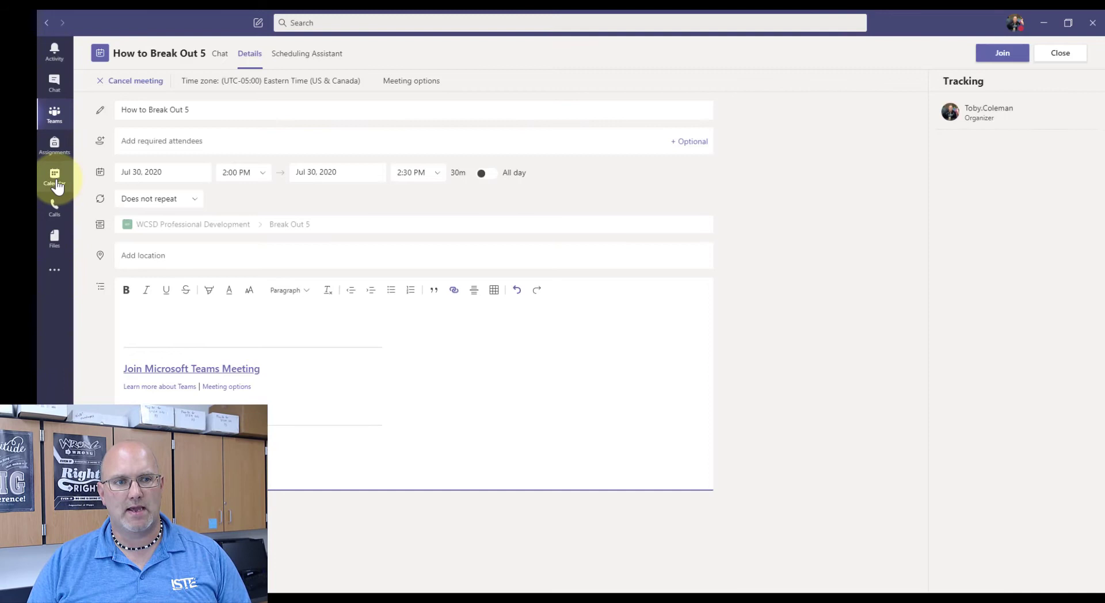
pyautogui.click(55, 176)
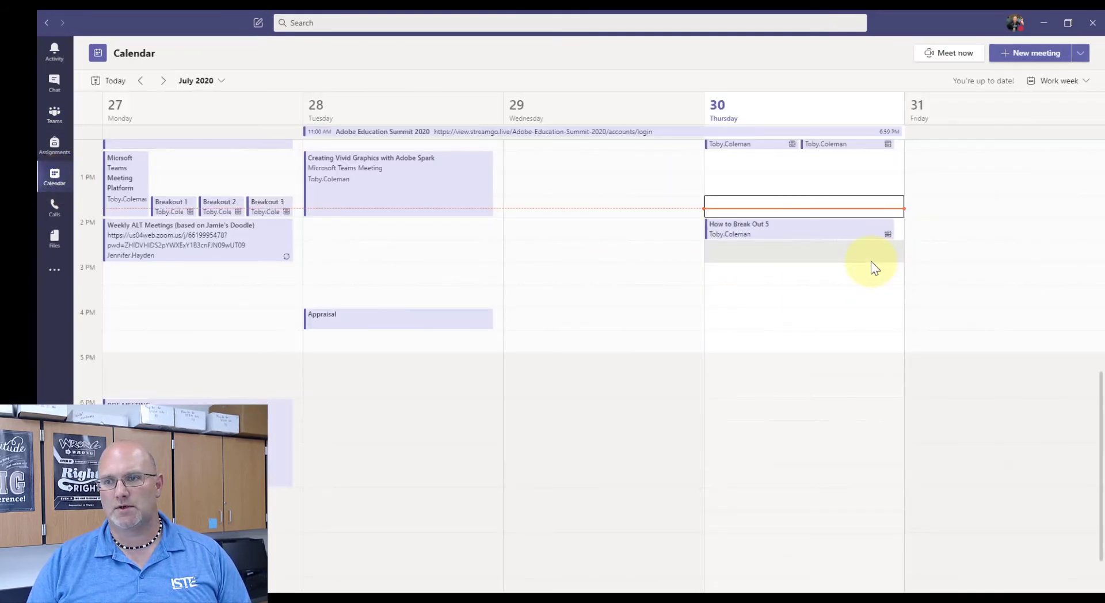
pyautogui.scroll(3, 871, 261)
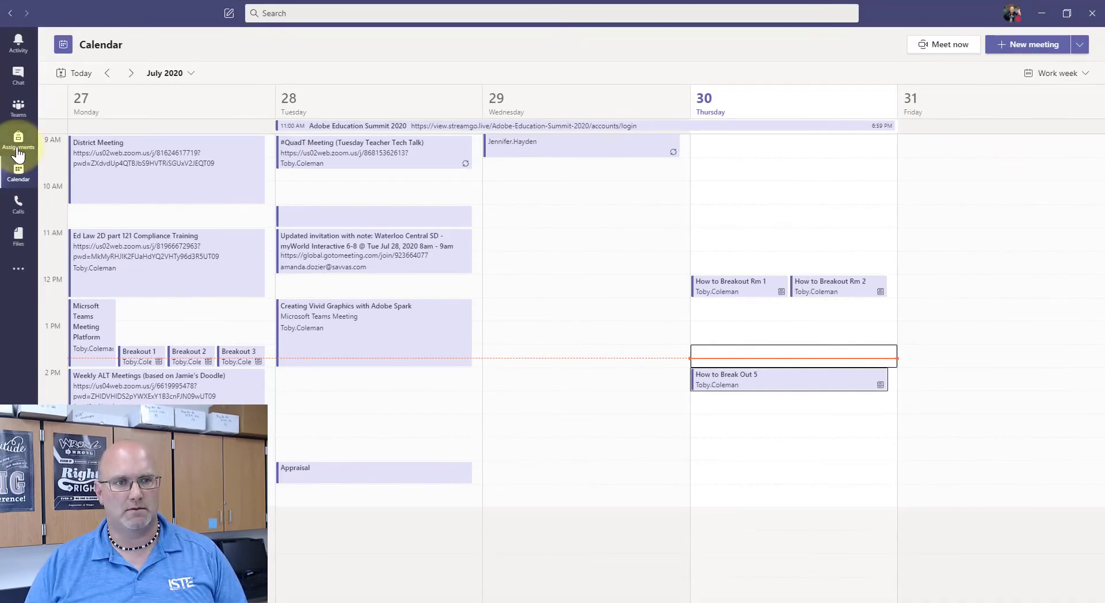
# Start an instant meeting in the team's General channel and join it with the microphone off.
pyautogui.click(18, 106)
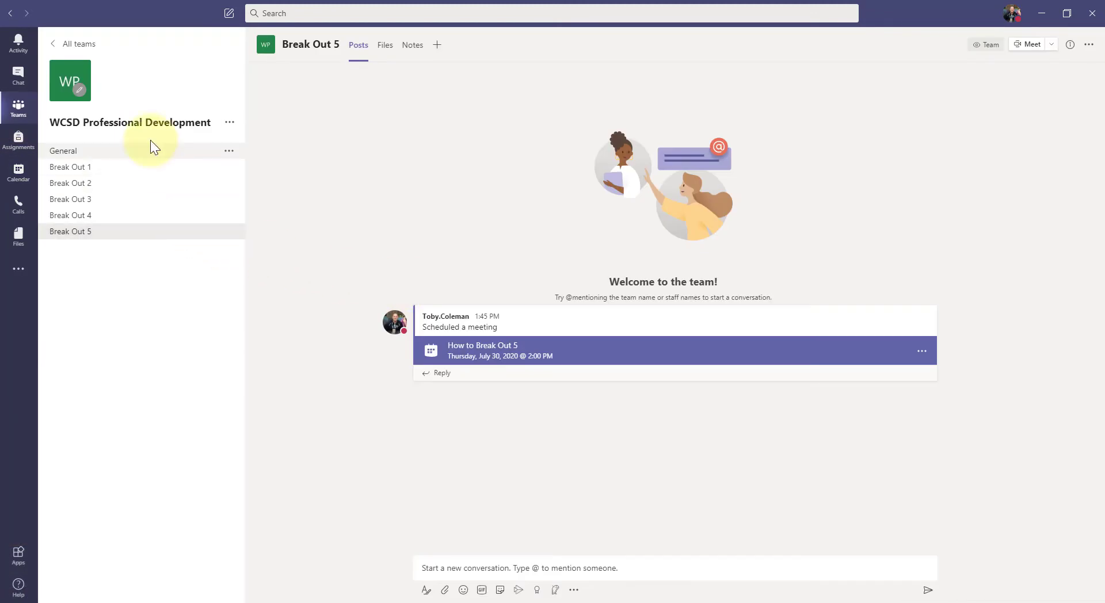
pyautogui.click(87, 152)
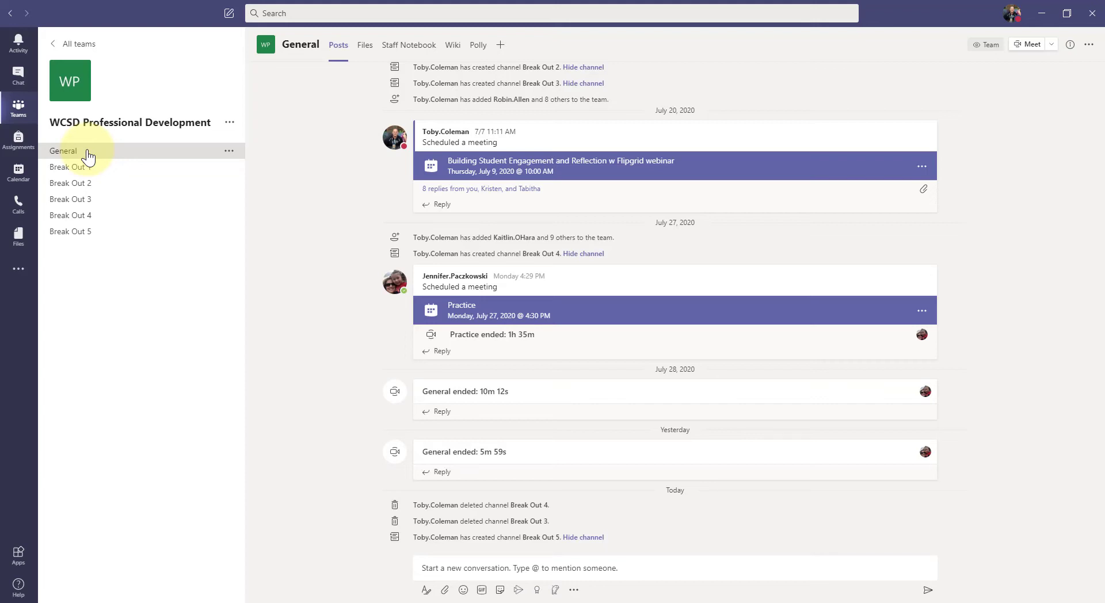
pyautogui.click(1026, 47)
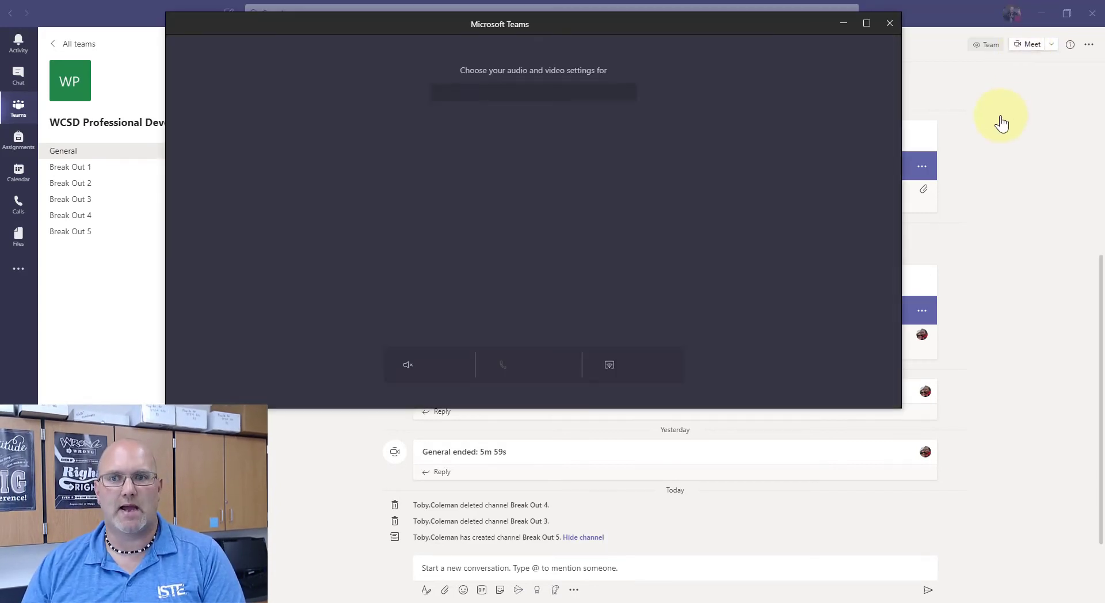
pyautogui.click(481, 283)
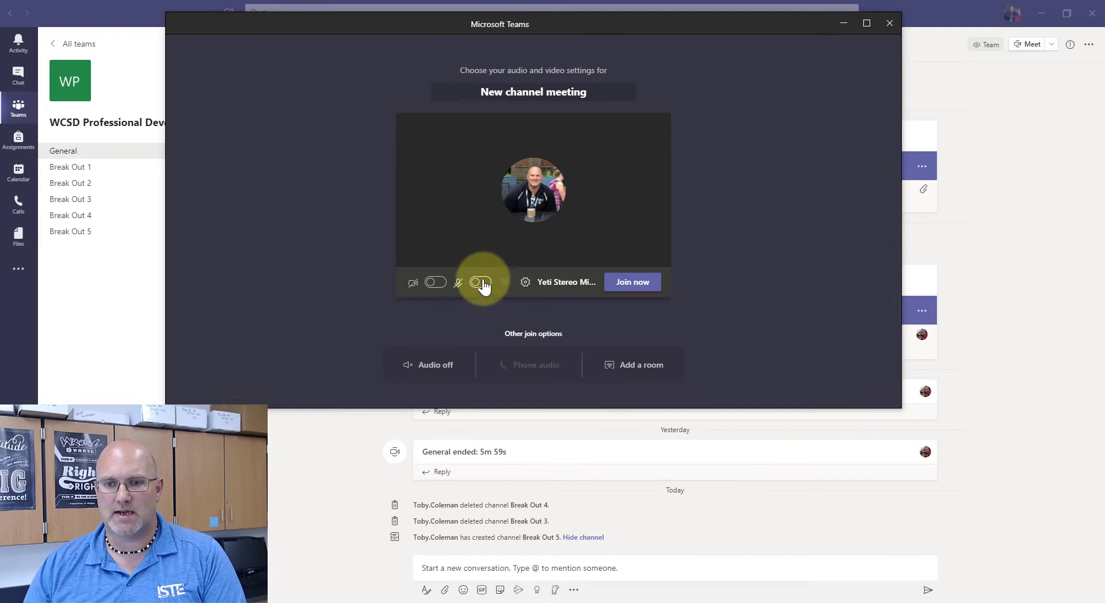
pyautogui.click(641, 287)
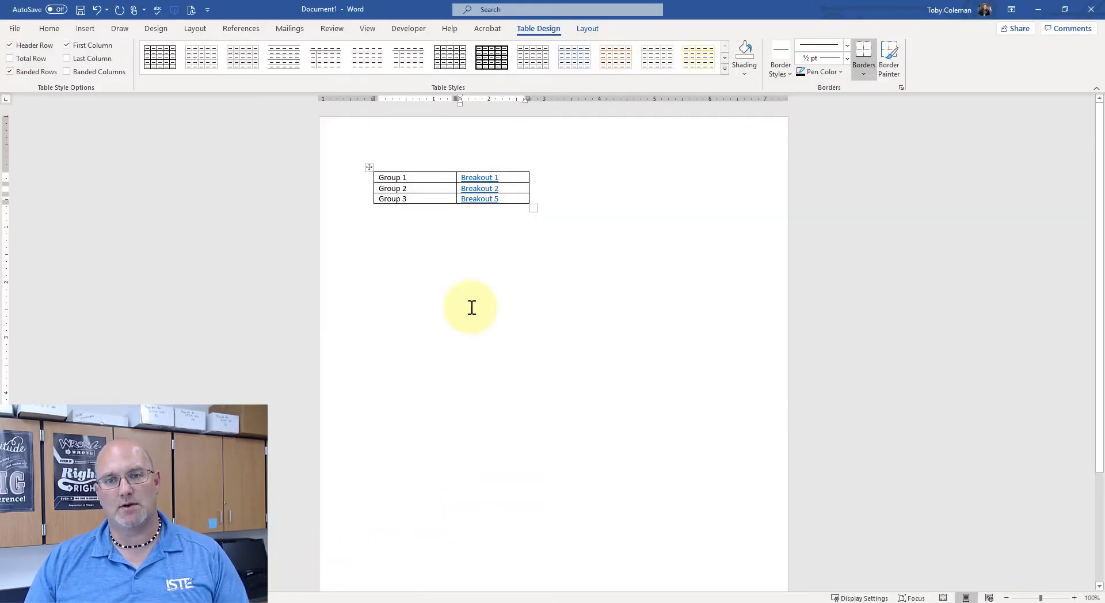
# Copy the whole table of group breakout links in Word and return to the Teams meeting window.
pyautogui.click(368, 167)
pyautogui.hotkey('ctrl', 'c')
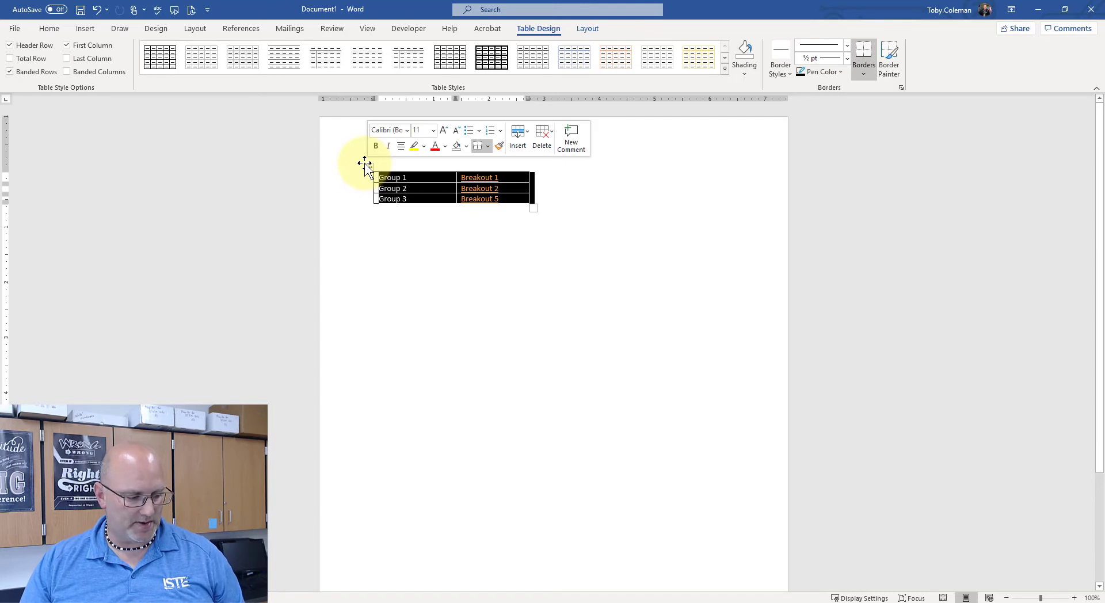
pyautogui.hotkey('ctrl', 'z')
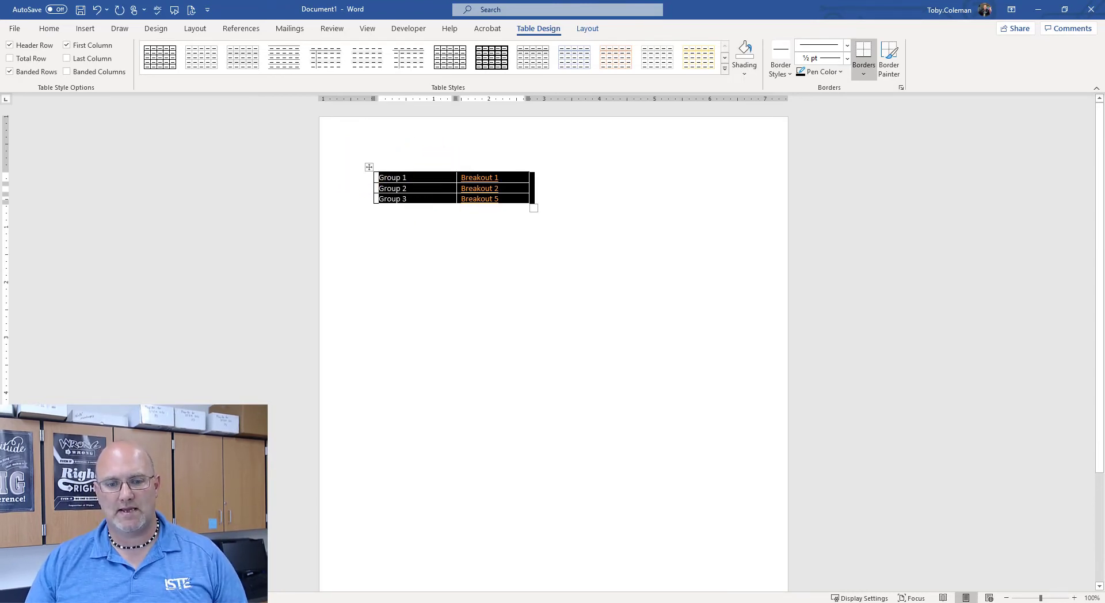
pyautogui.click(565, 433)
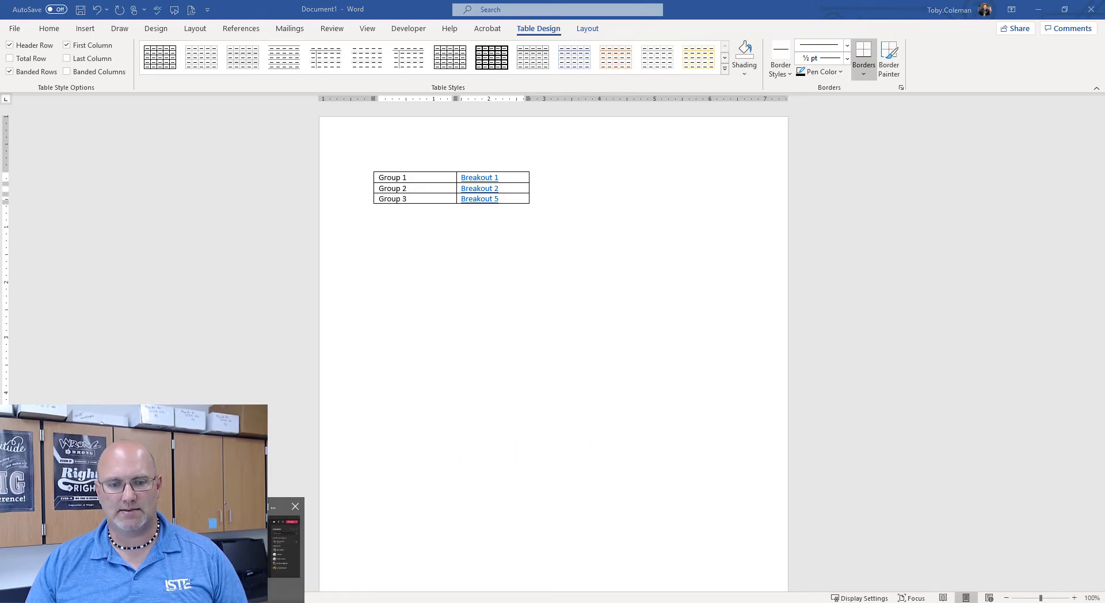
pyautogui.hotkey('alt', 'Tab')
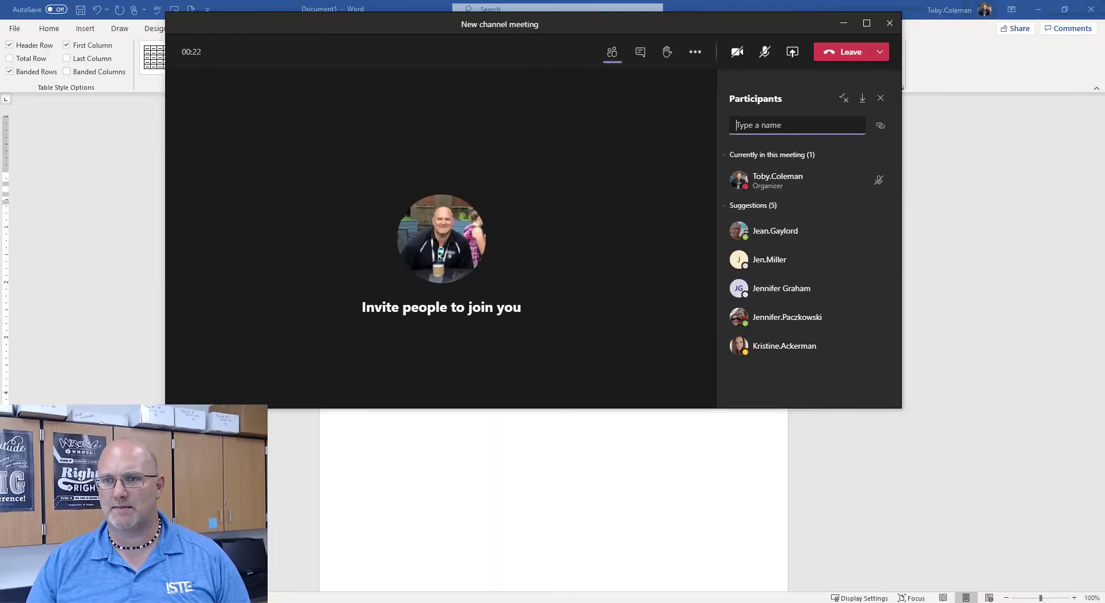
# Paste the copied table of group breakout links into the General channel meeting's chat and send it.
pyautogui.click(641, 55)
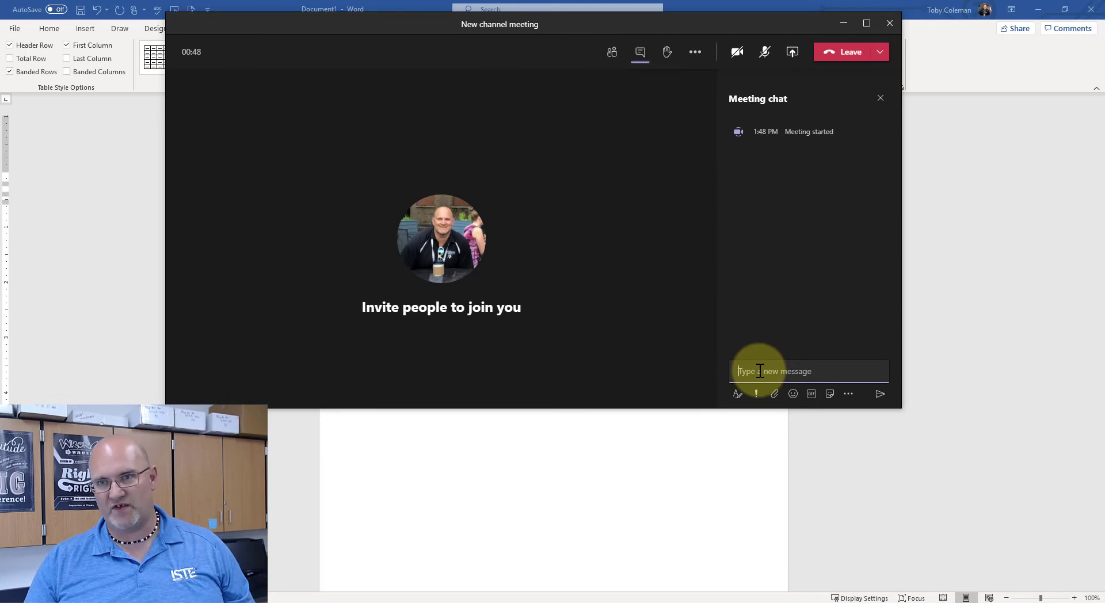
pyautogui.hotkey('ctrl', 'v')
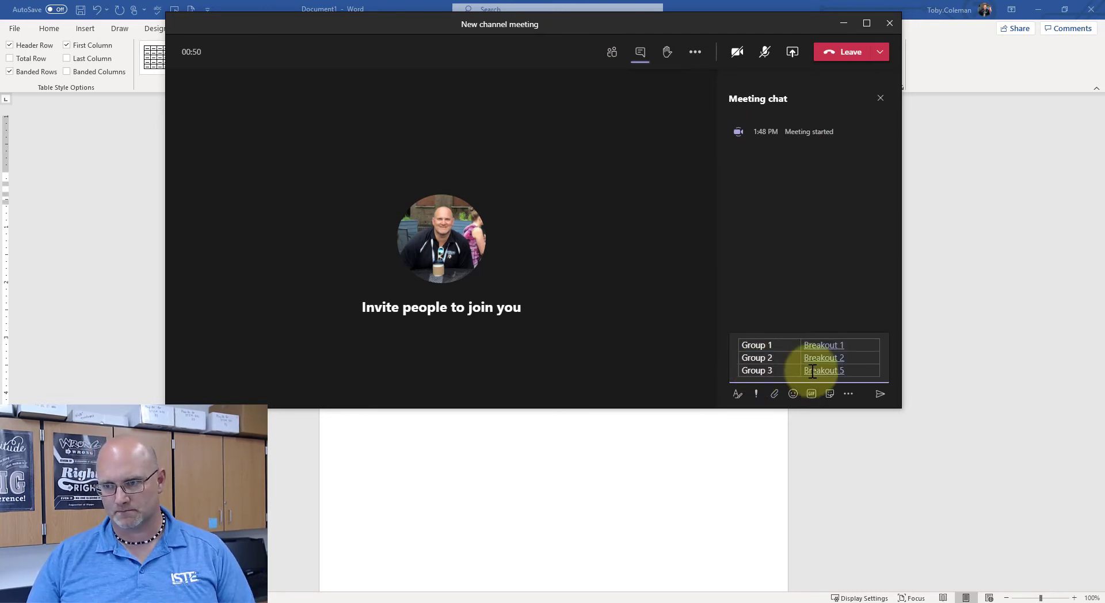
pyautogui.click(879, 397)
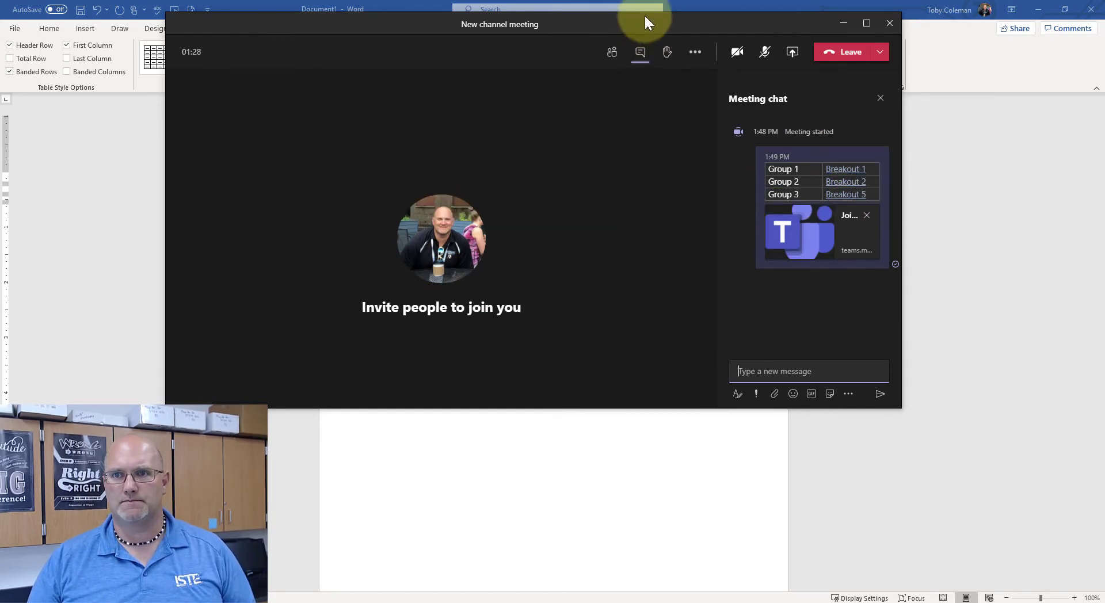
pyautogui.moveTo(645, 16); pyautogui.dragTo(646, 18)
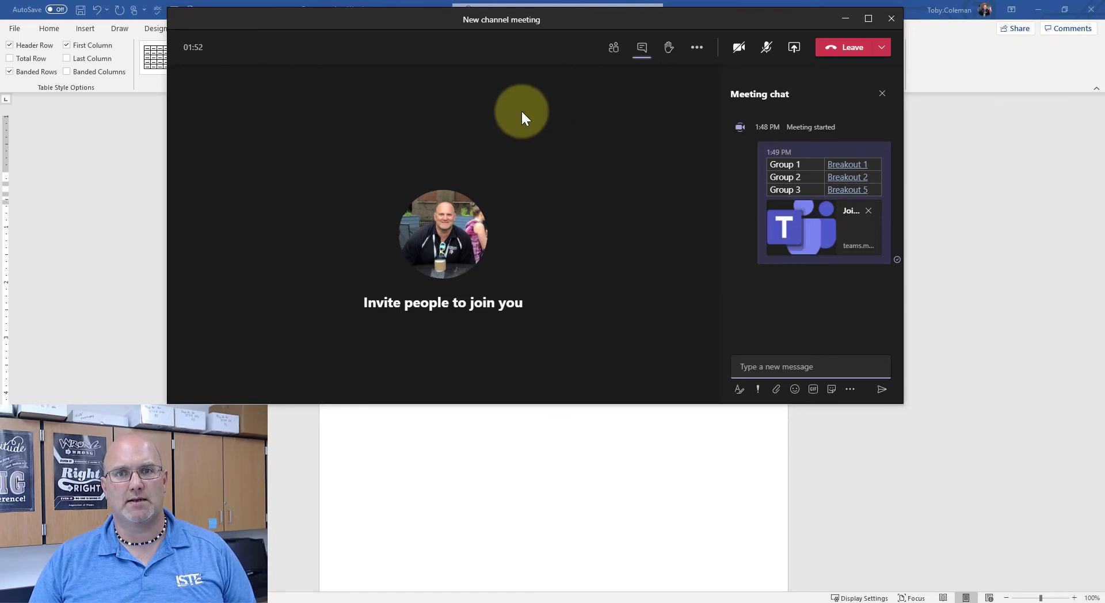
# Open the Breakout 1 link for Group 1 from the meeting chat and join that meeting with the microphone off.
pyautogui.click(837, 168)
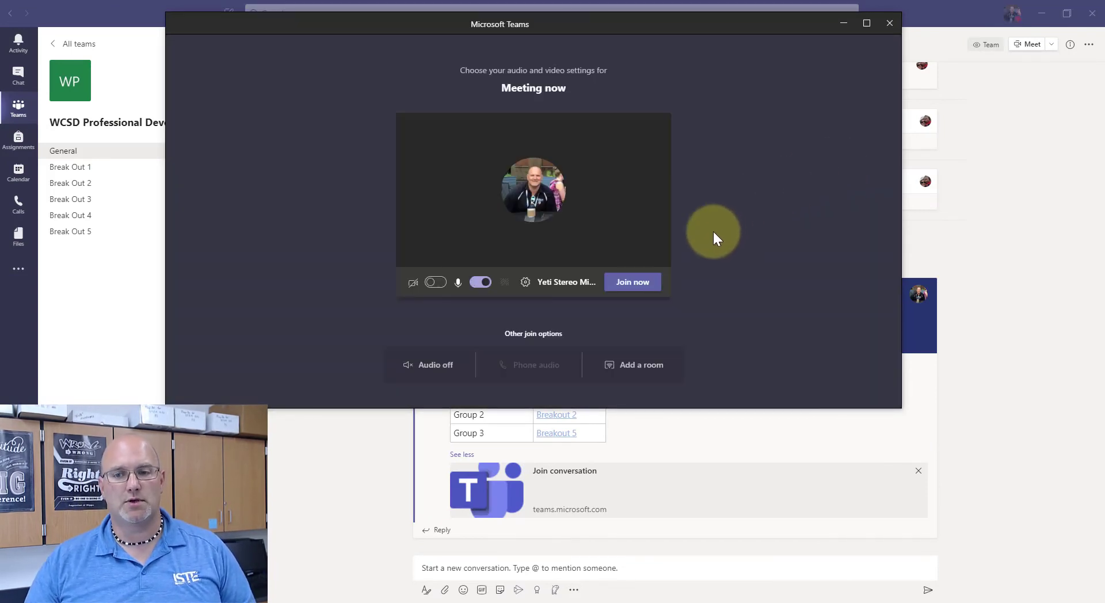
pyautogui.click(481, 282)
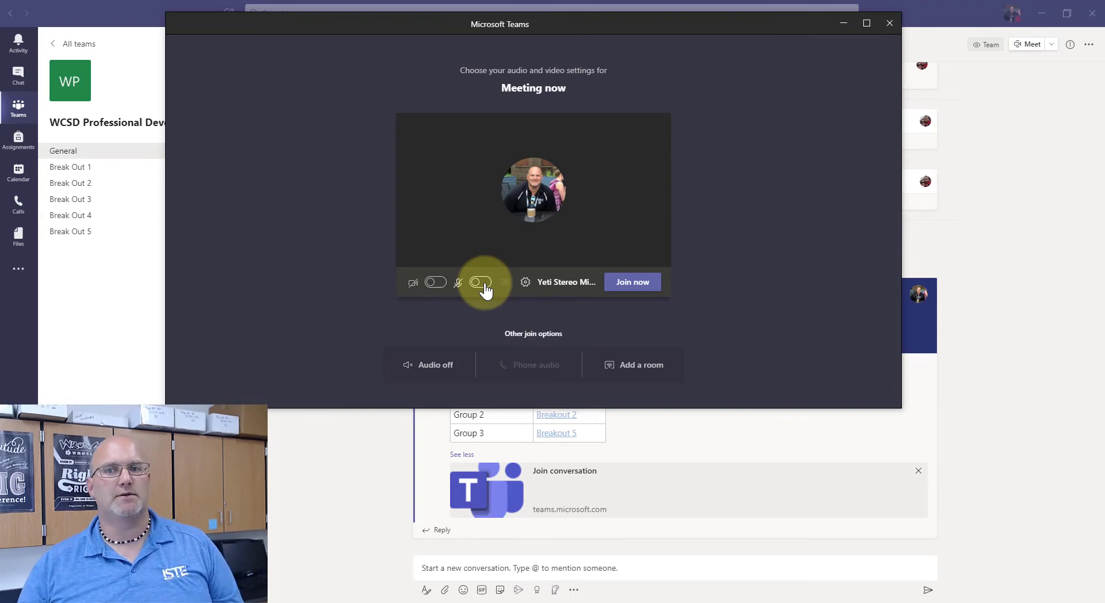
pyautogui.click(623, 283)
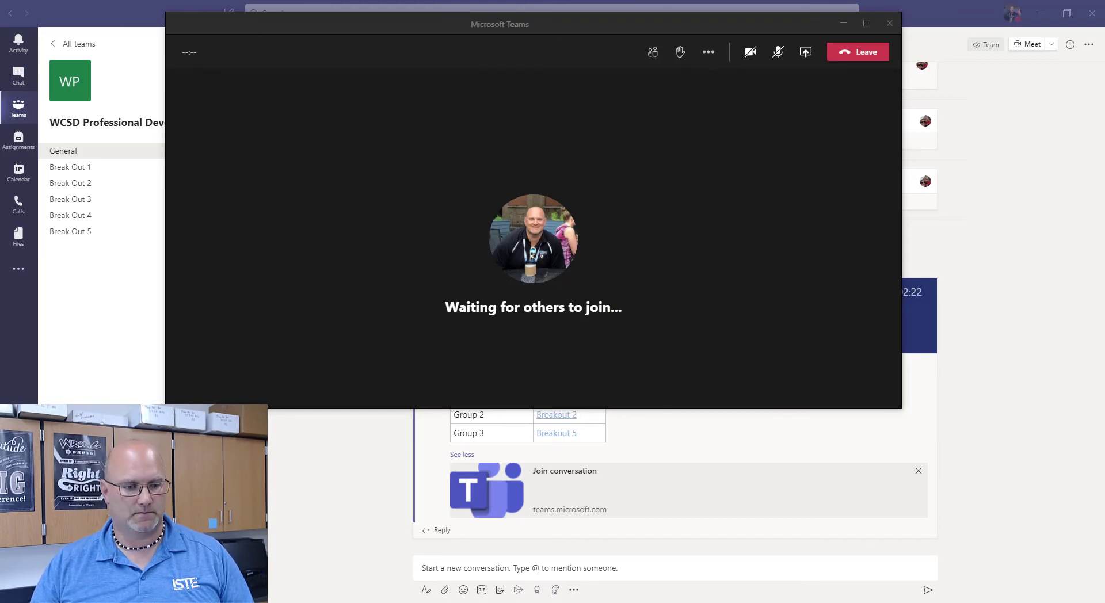
# Bring the on-hold channel meeting and the Breakout 1 meeting window to the front.
pyautogui.press('super+Tab')
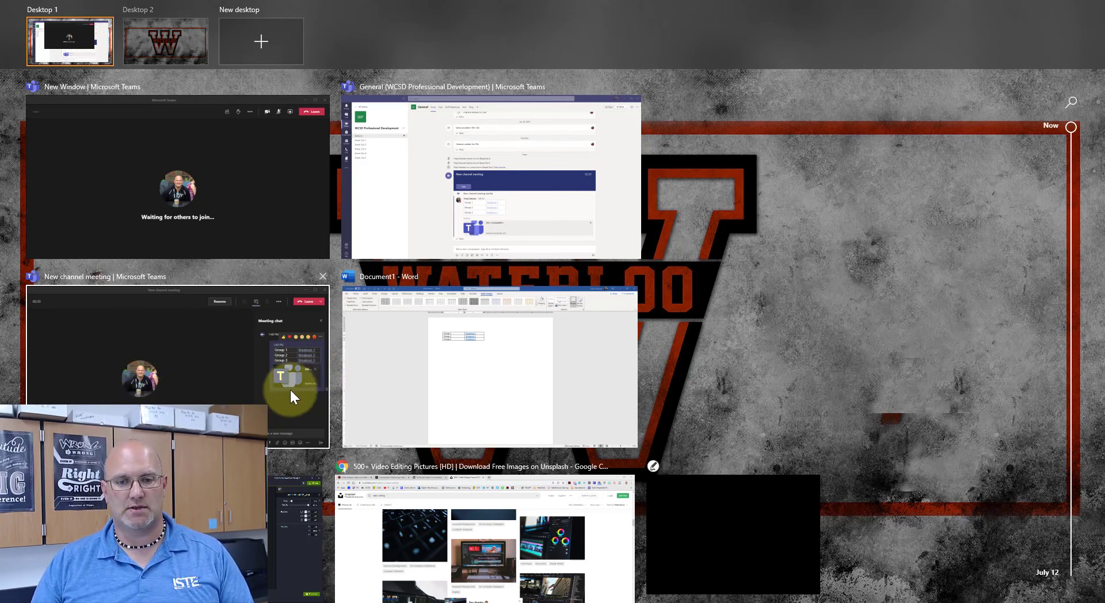
pyautogui.click(217, 170)
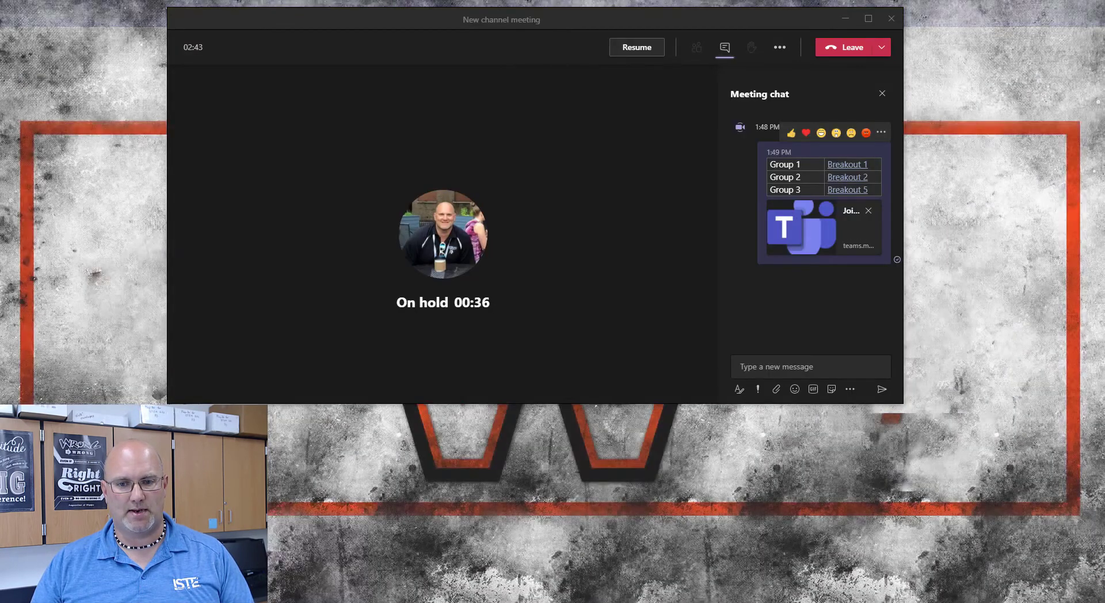
pyautogui.click(320, 552)
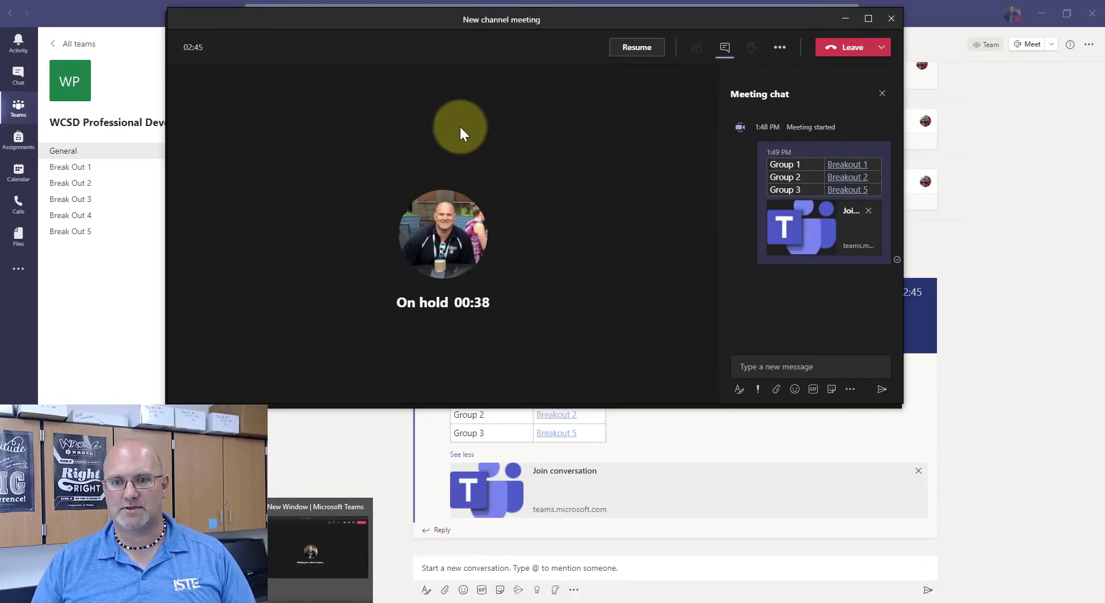
# Narrow both meeting windows and place the breakout meeting and the main channel meeting side by side.
pyautogui.moveTo(592, 25); pyautogui.dragTo(811, 176)
pyautogui.moveTo(668, 13); pyautogui.dragTo(464, 110)
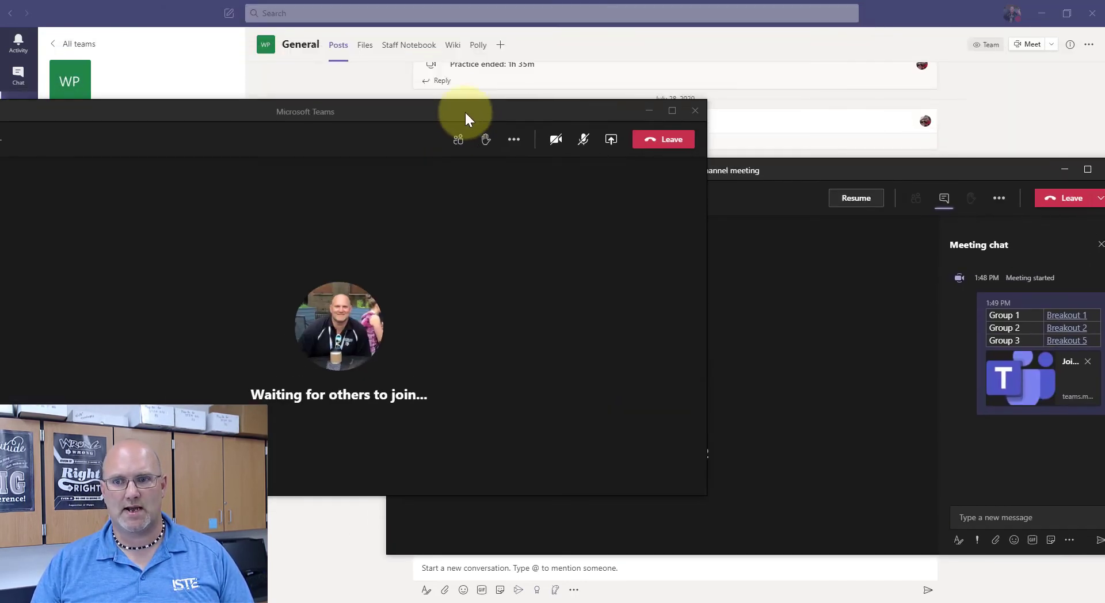
pyautogui.moveTo(848, 169); pyautogui.dragTo(877, 144)
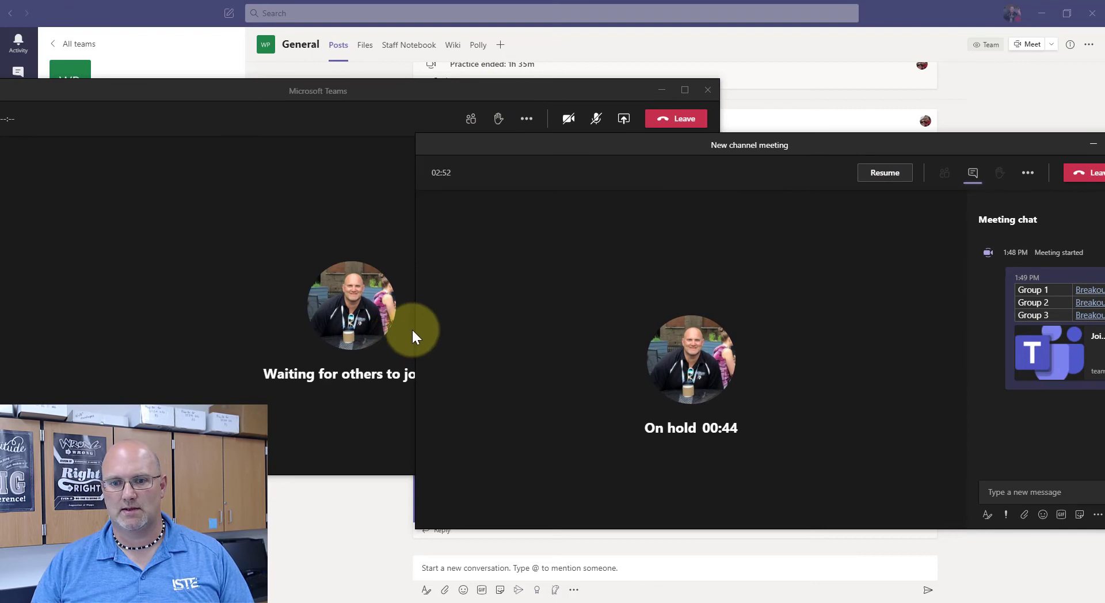
pyautogui.moveTo(413, 329); pyautogui.dragTo(785, 299)
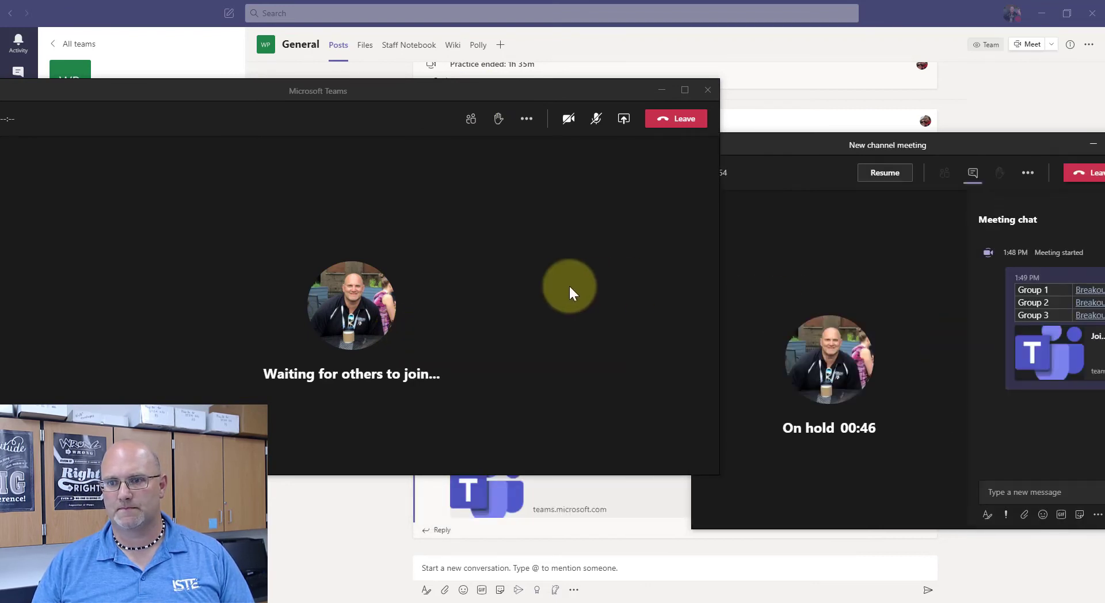
pyautogui.moveTo(718, 117); pyautogui.dragTo(384, 193)
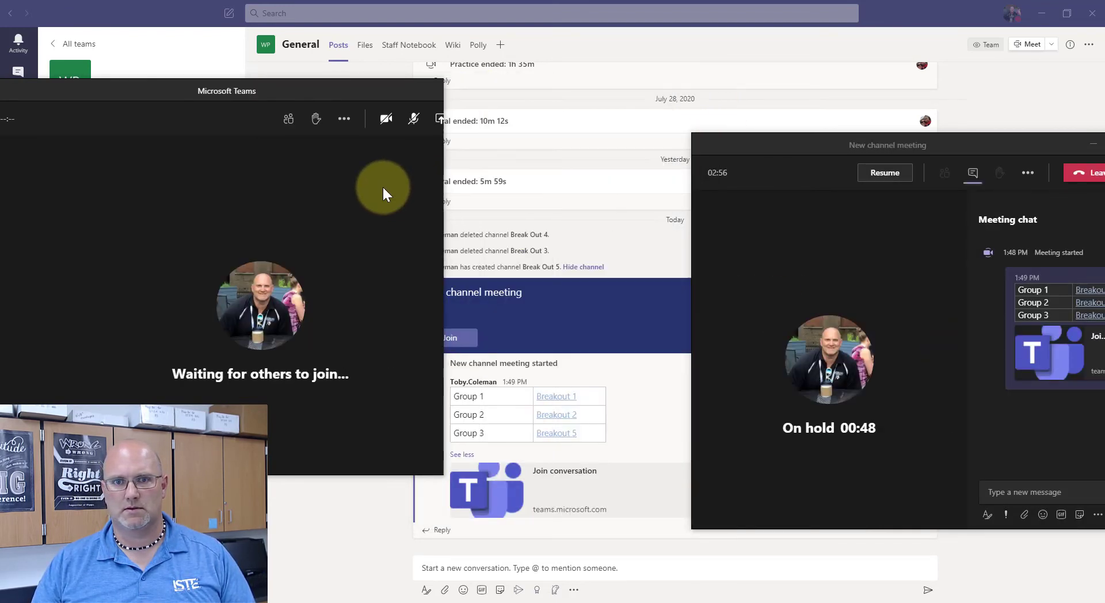
pyautogui.moveTo(219, 92); pyautogui.dragTo(315, 163)
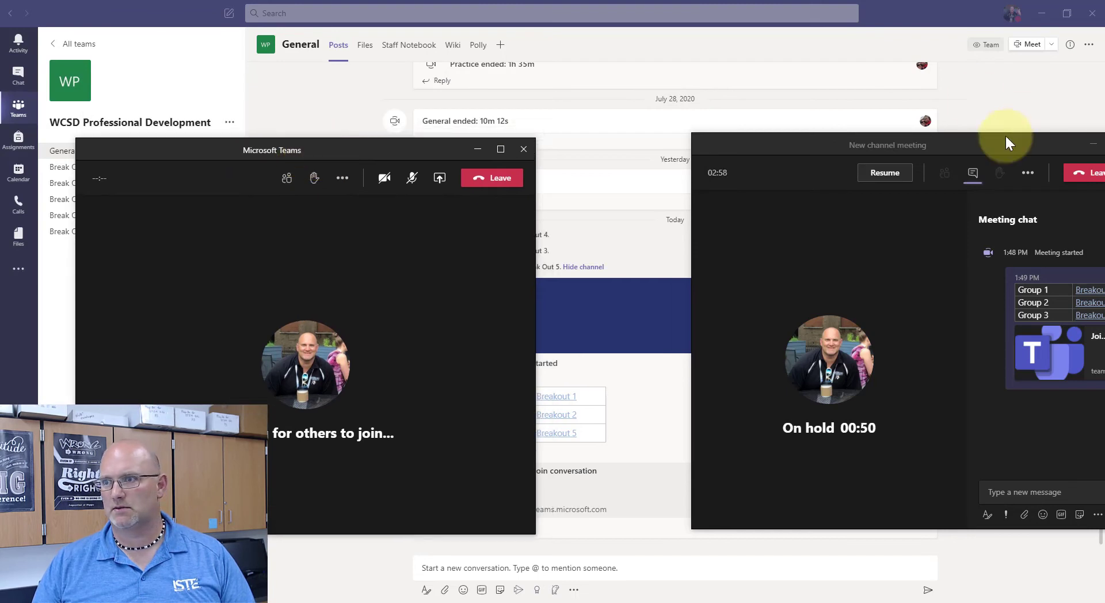
pyautogui.moveTo(1006, 143); pyautogui.dragTo(855, 158)
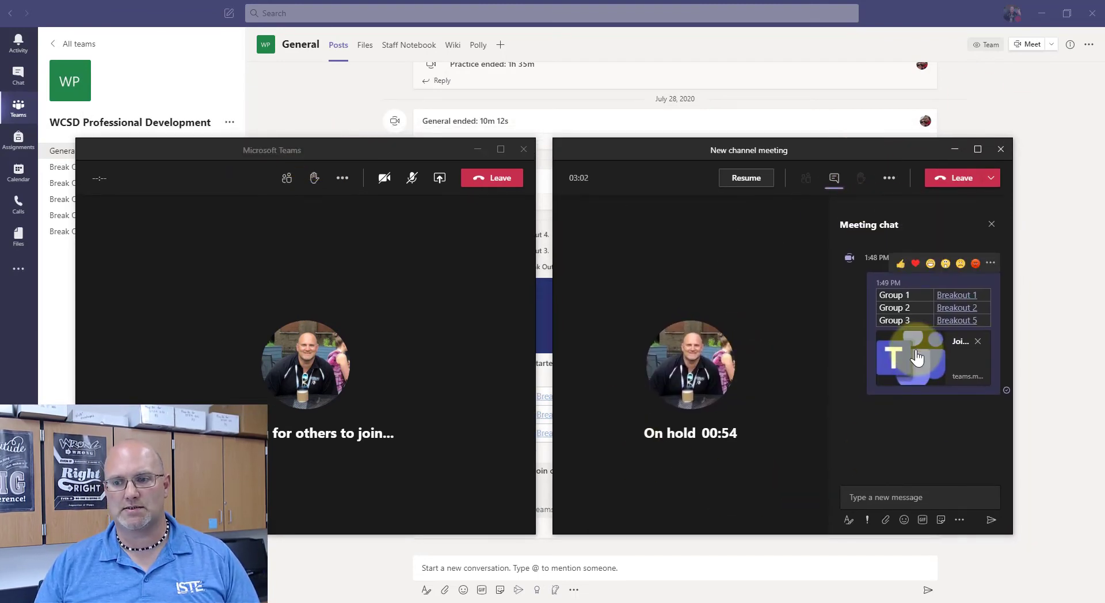
pyautogui.click(298, 335)
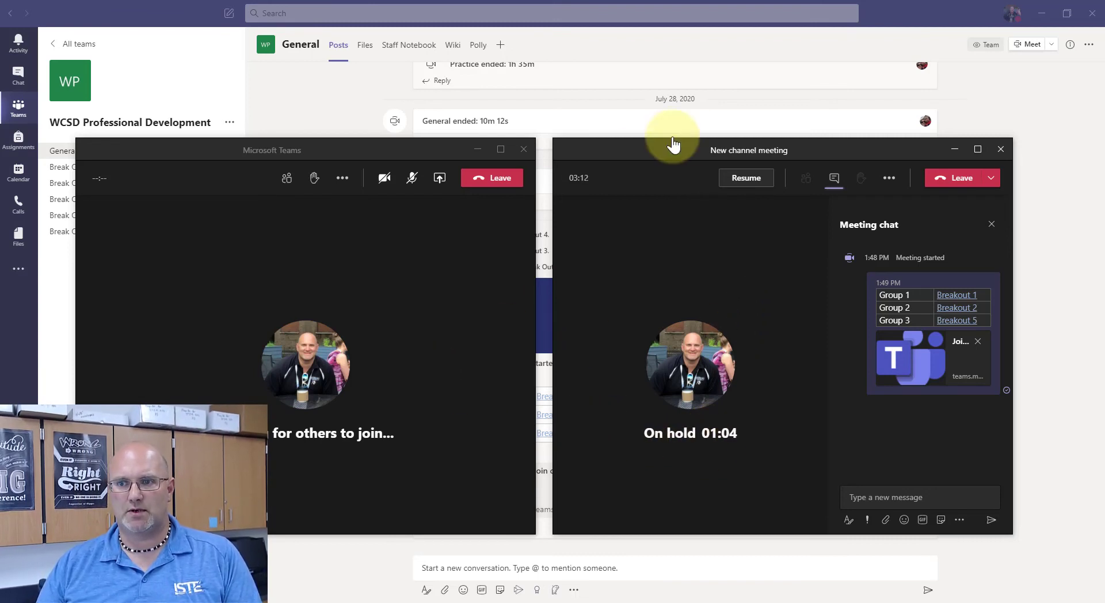
# Resume the main channel meeting and move both meeting windows higher on the screen.
pyautogui.click(746, 179)
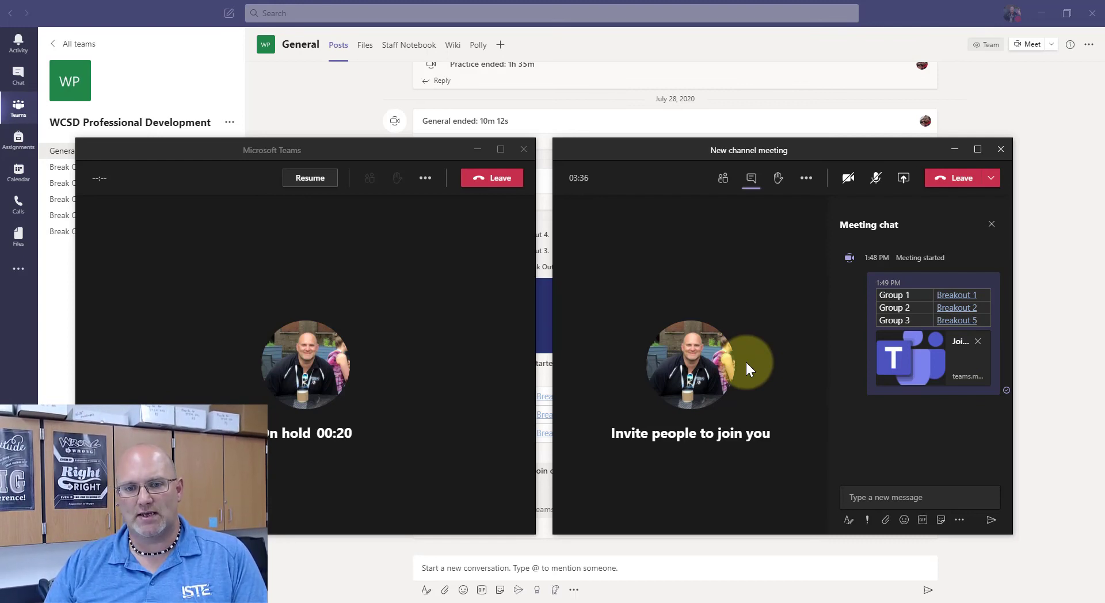
pyautogui.moveTo(343, 149); pyautogui.dragTo(302, 82)
pyautogui.moveTo(819, 147); pyautogui.dragTo(789, 81)
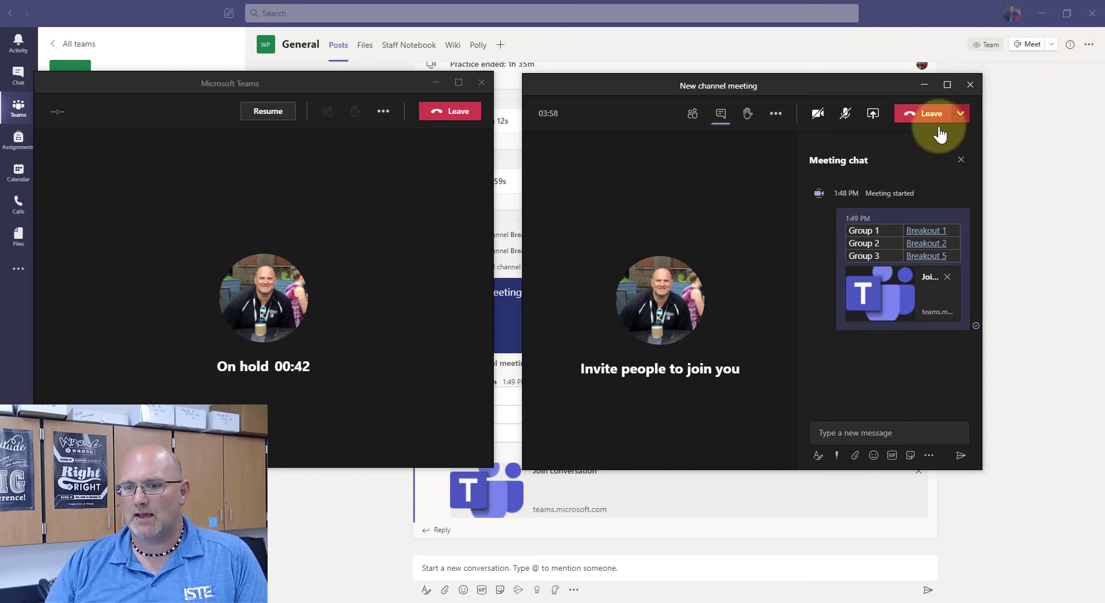
# Open the options for leaving or ending the main channel meeting.
pyautogui.click(960, 113)
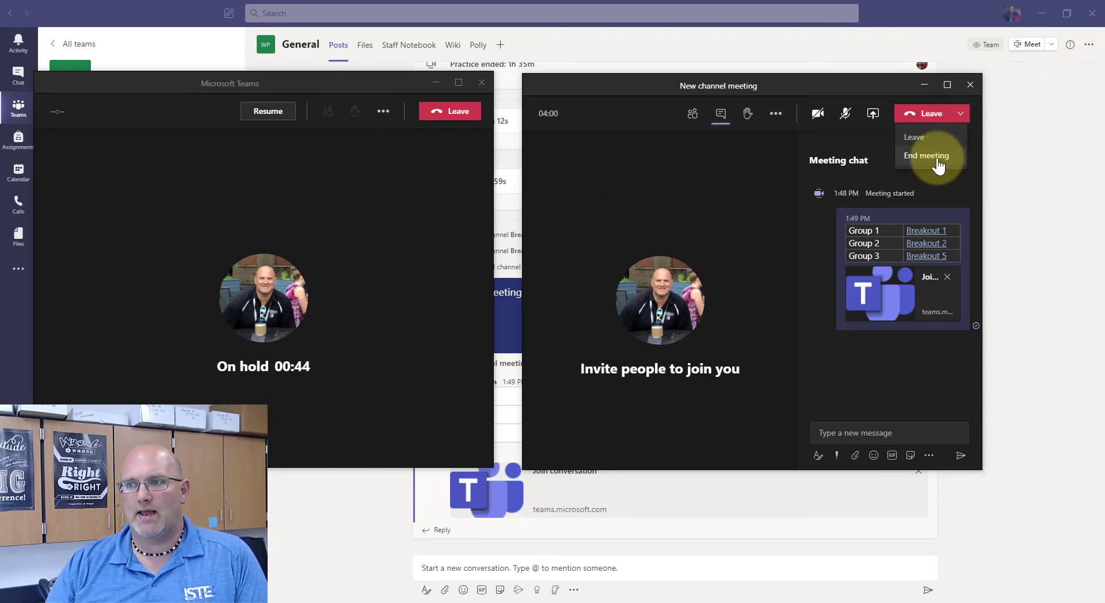